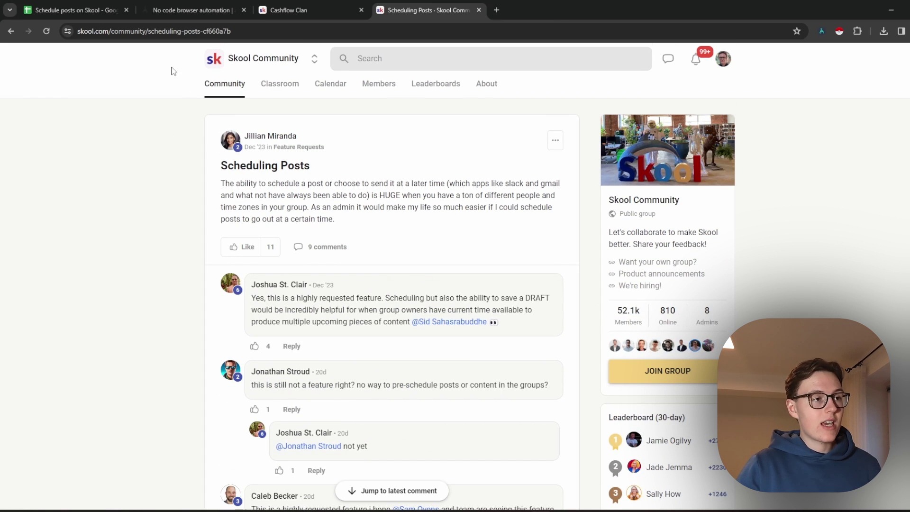
# Step: Bring the axiom.ai 'No code browser automation' homepage tab to the front
pyautogui.click(183, 9)
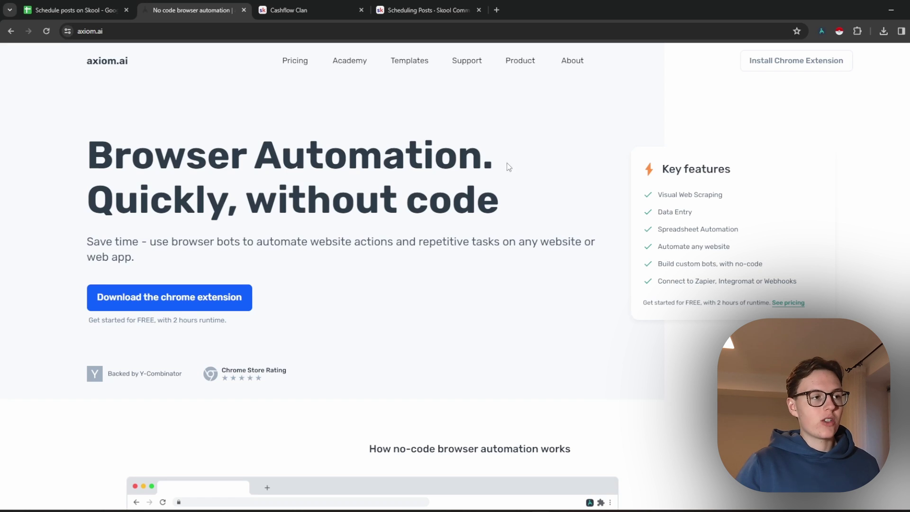
pyautogui.click(58, 31)
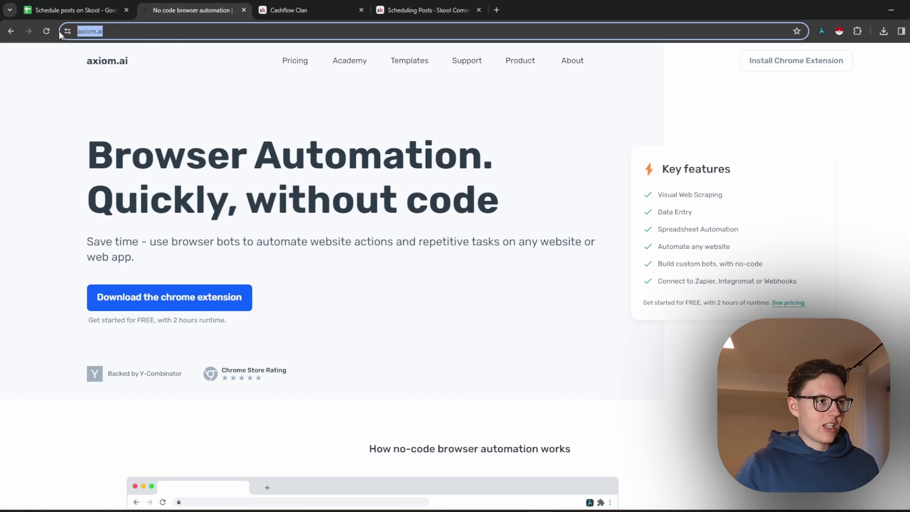
pyautogui.click(82, 90)
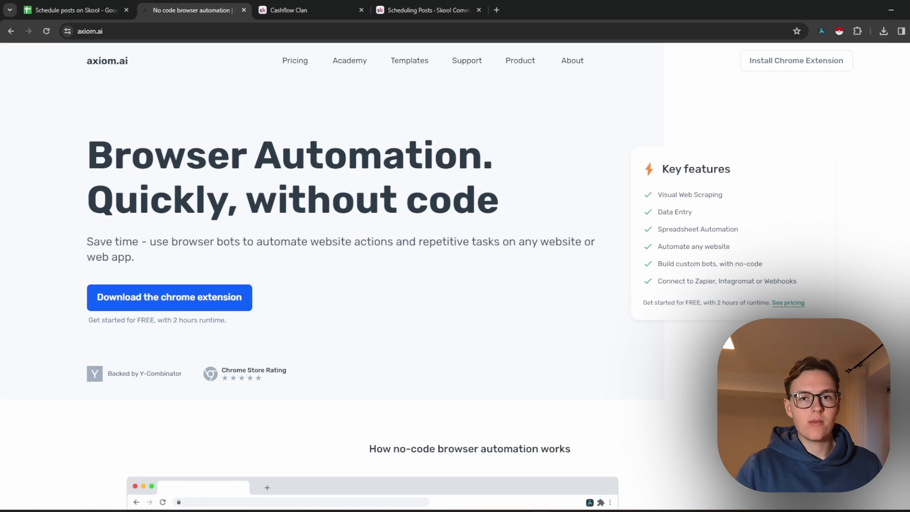
# Step: Import axiom_schedule_posts_on_skool (1).json into a new automation, overwriting the empty one
pyautogui.click(821, 31)
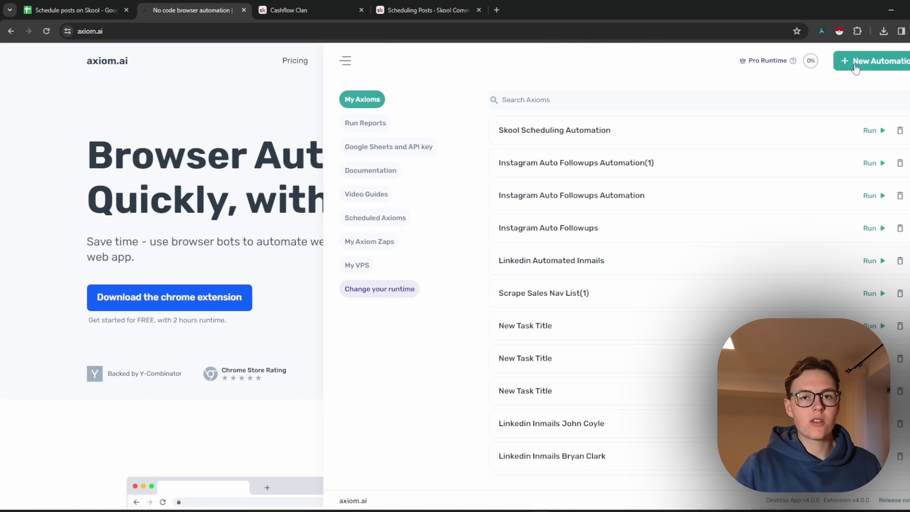
pyautogui.click(871, 62)
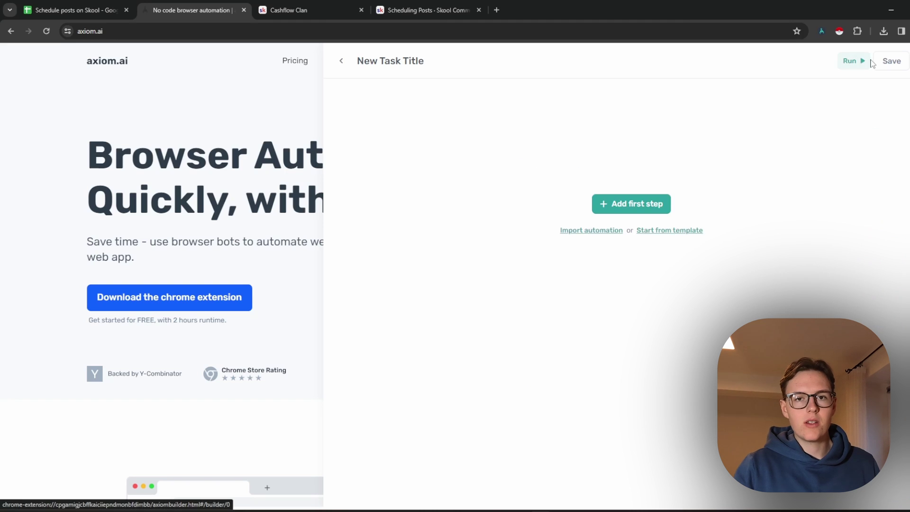
pyautogui.click(584, 231)
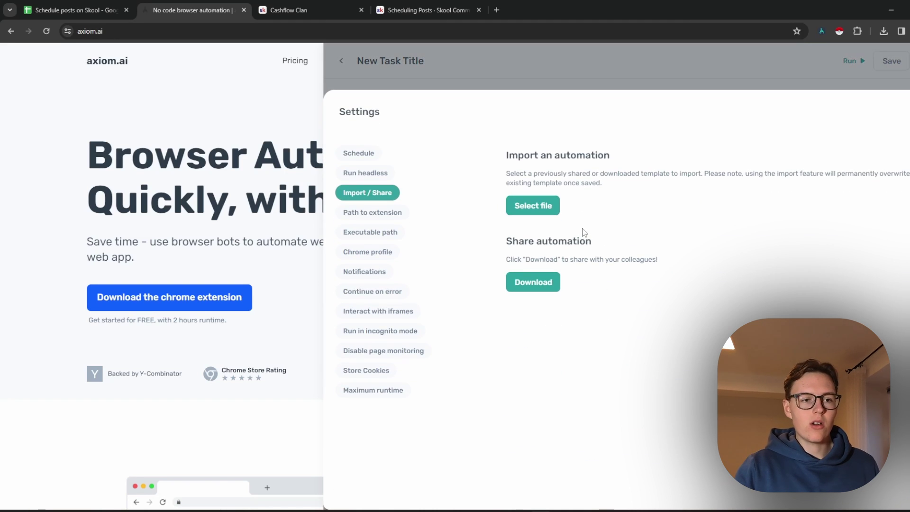
pyautogui.click(533, 207)
pyautogui.click(146, 81)
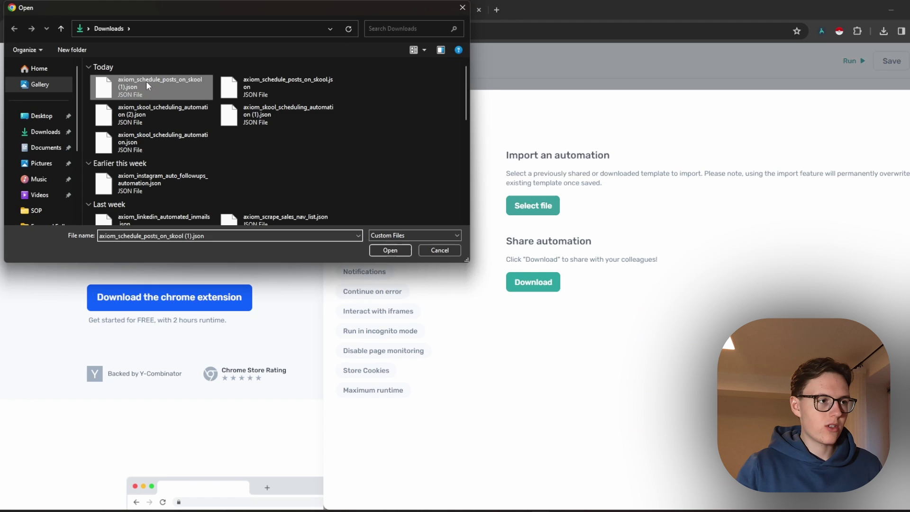
pyautogui.click(382, 252)
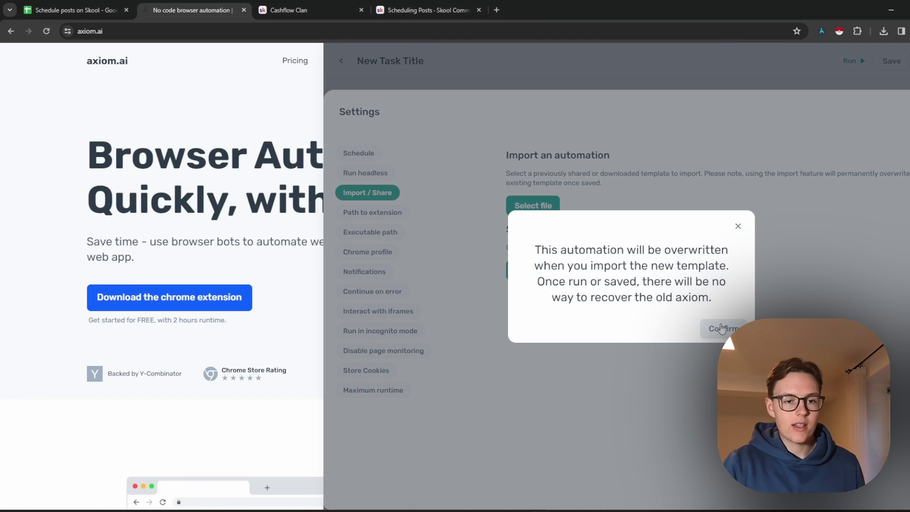
pyautogui.click(720, 327)
# Step: Look over the imported steps and step 1's sheet settings, then view the Schedule posts on Skool sheet
pyautogui.scroll(-5, 584, 228)
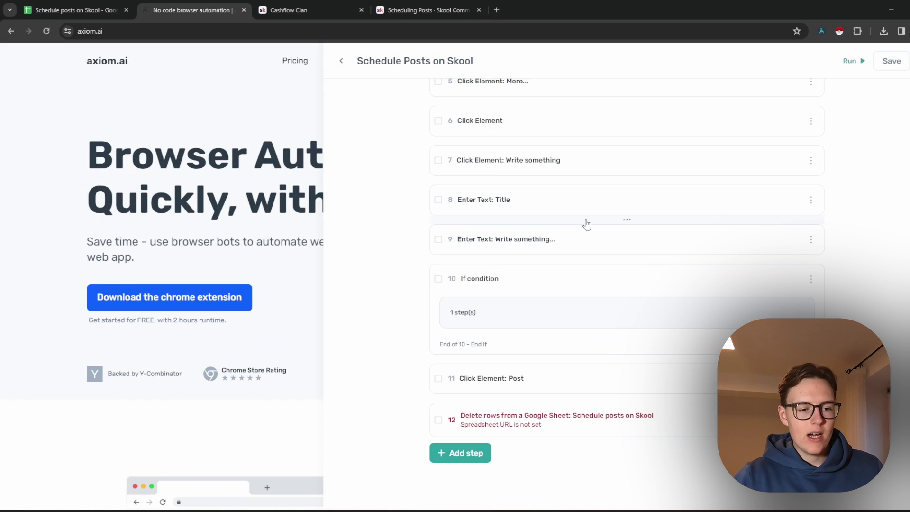
pyautogui.scroll(5, 586, 224)
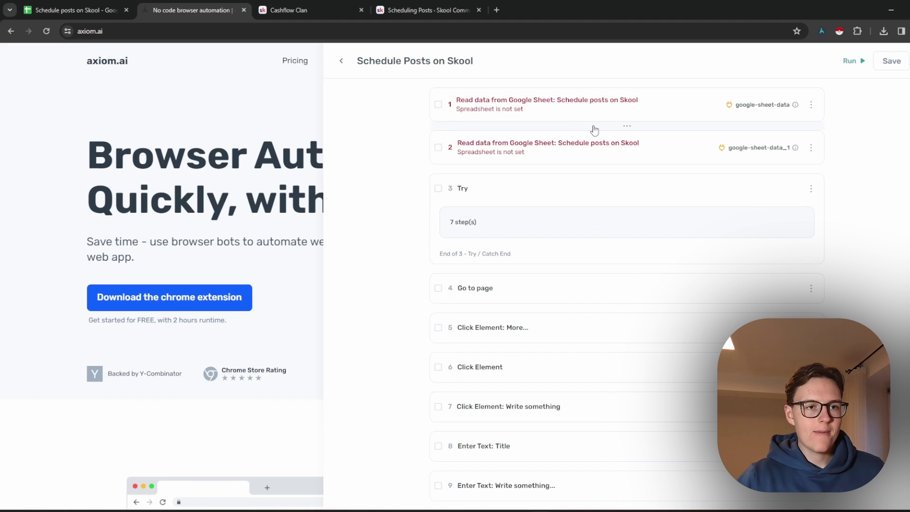
pyautogui.click(652, 110)
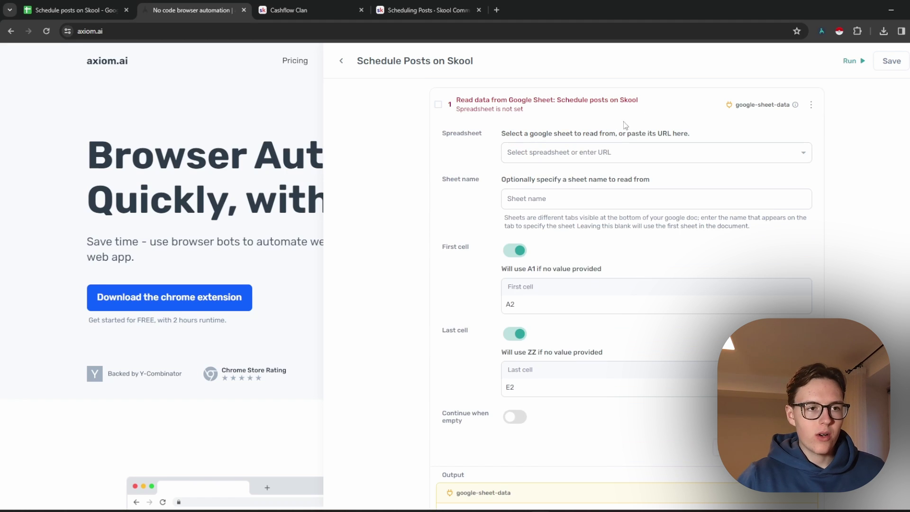
pyautogui.click(653, 112)
pyautogui.click(41, 7)
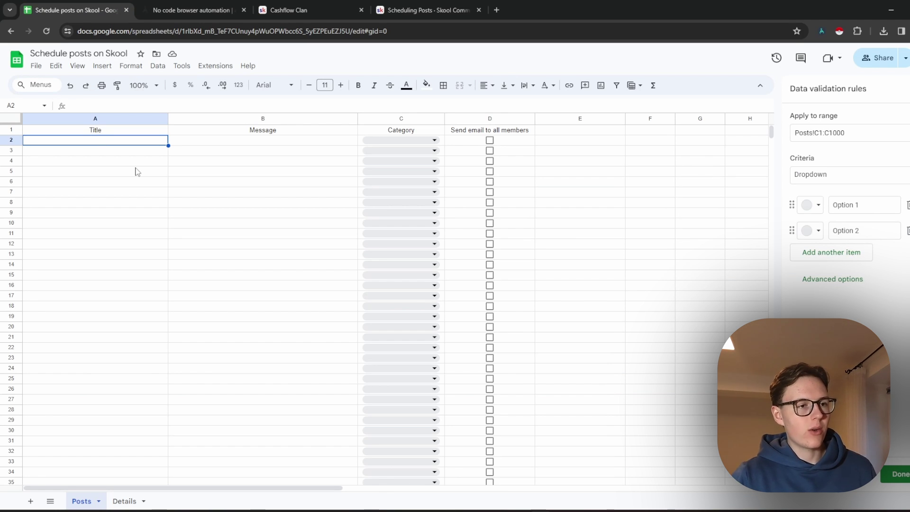
# Step: Check C2's Category choices without changing them, then go to the Cashflow Clan Skool tab
pyautogui.click(386, 142)
pyautogui.click(280, 175)
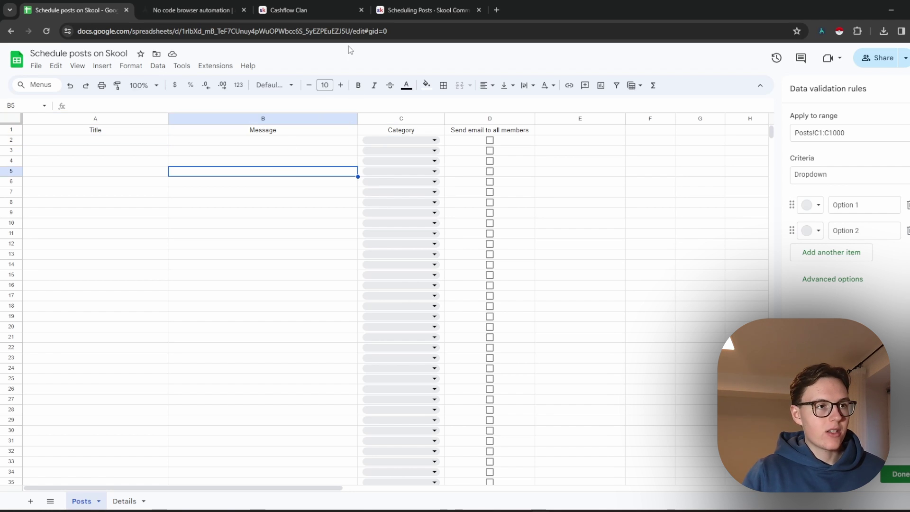
pyautogui.click(307, 8)
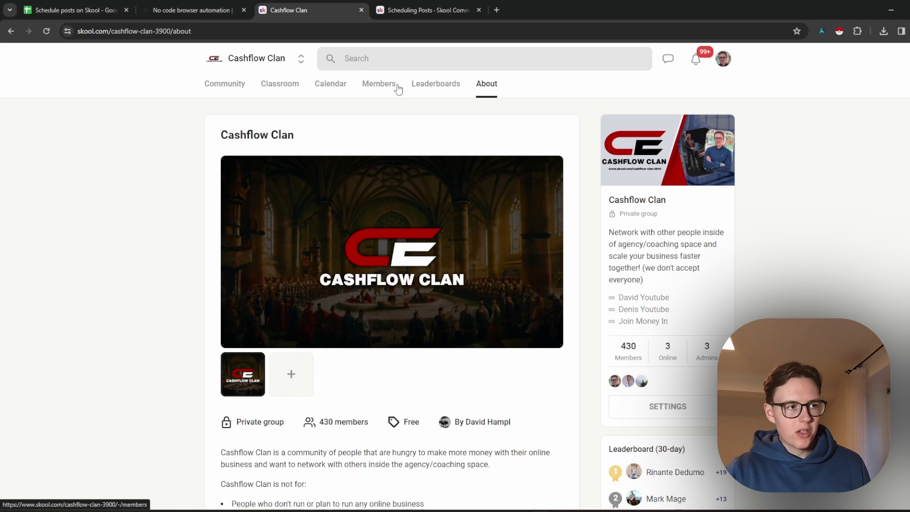
# Step: Review all of Cashflow Clan's post categories in the community feed, then go back to the spreadsheet
pyautogui.click(215, 86)
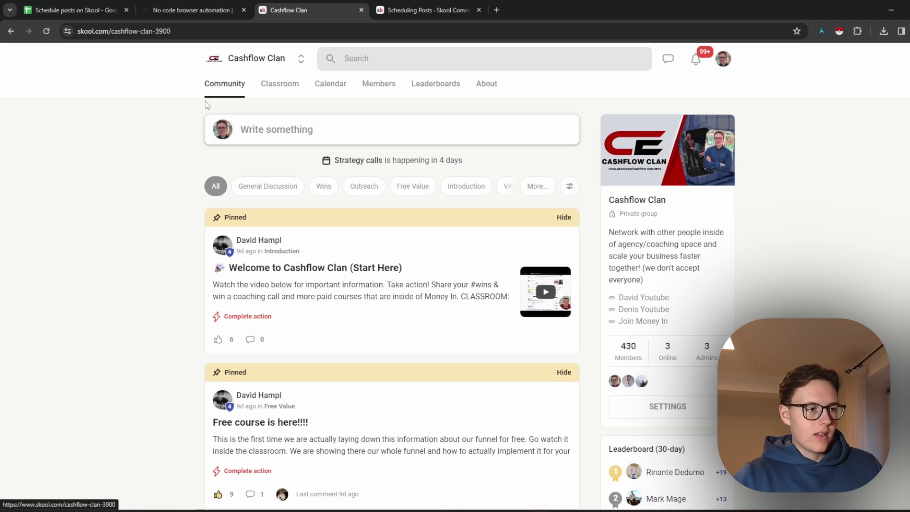
pyautogui.click(535, 187)
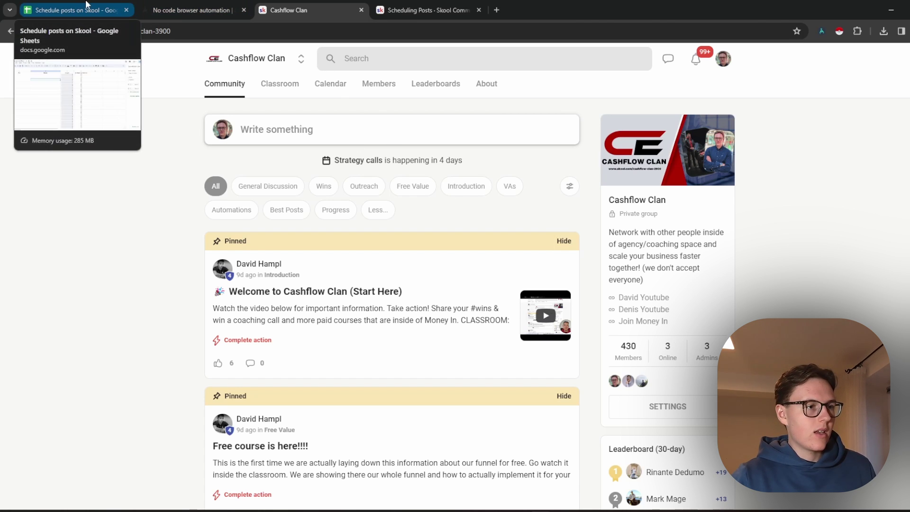
pyautogui.click(63, 6)
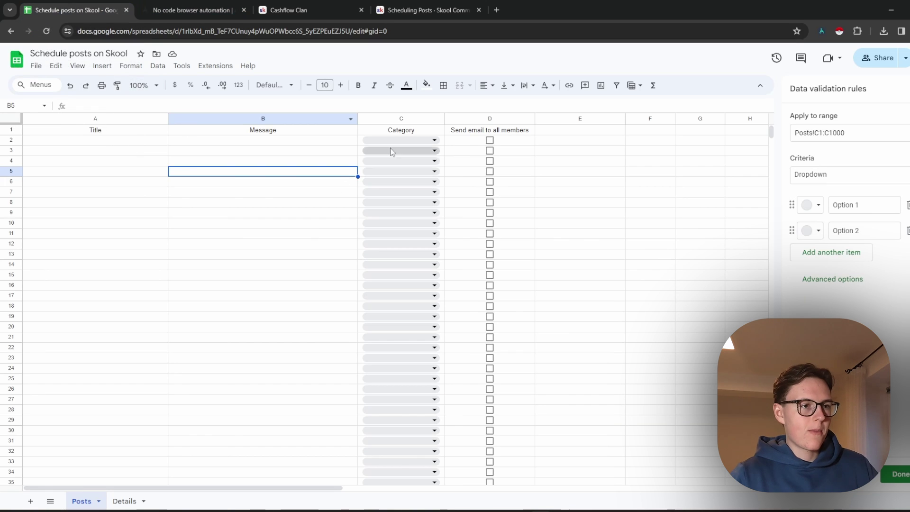
# Step: Change the C2 Category dropdown options to Introduction and Wins and apply them to all
pyautogui.click(429, 141)
pyautogui.click(441, 189)
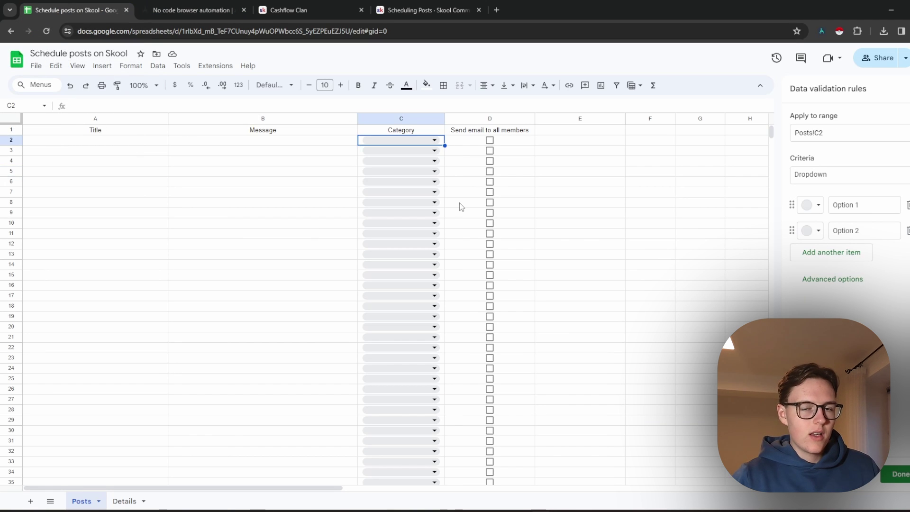
pyautogui.click(864, 205)
pyautogui.hotkey('ctrl', 'a')
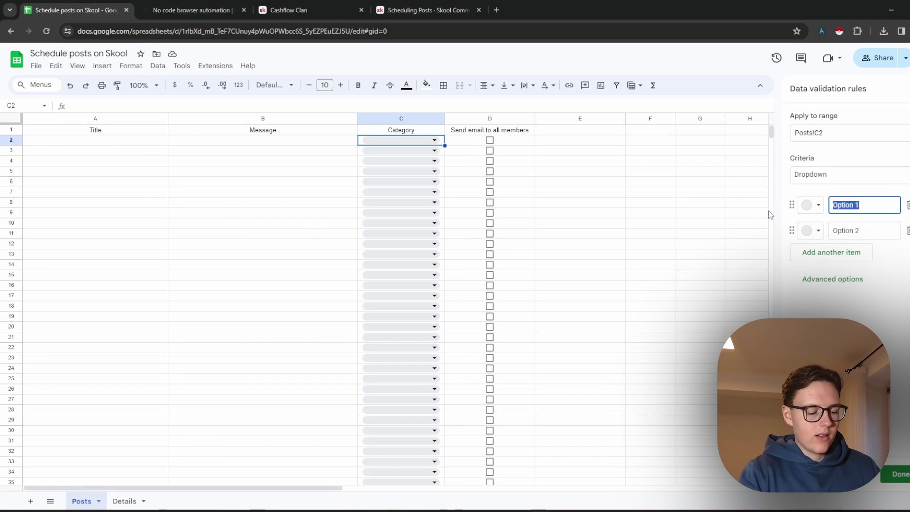
pyautogui.write('Int')
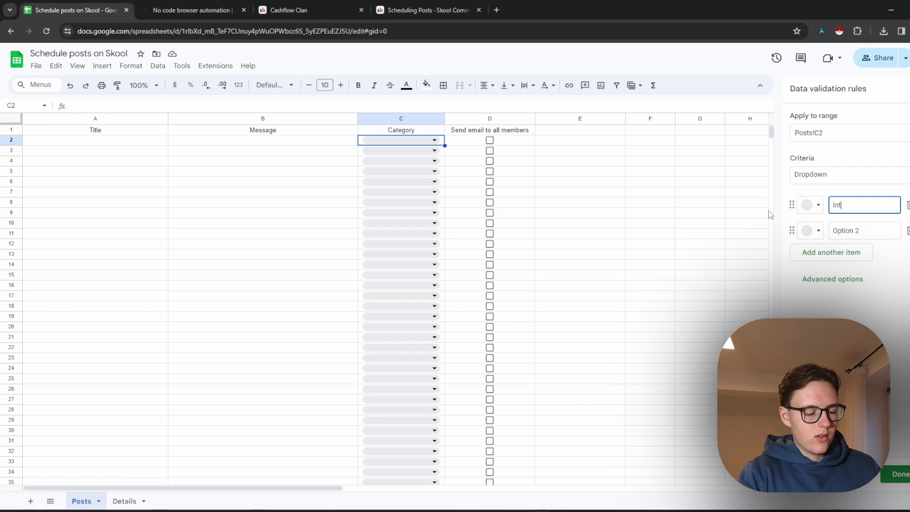
pyautogui.write('rodu')
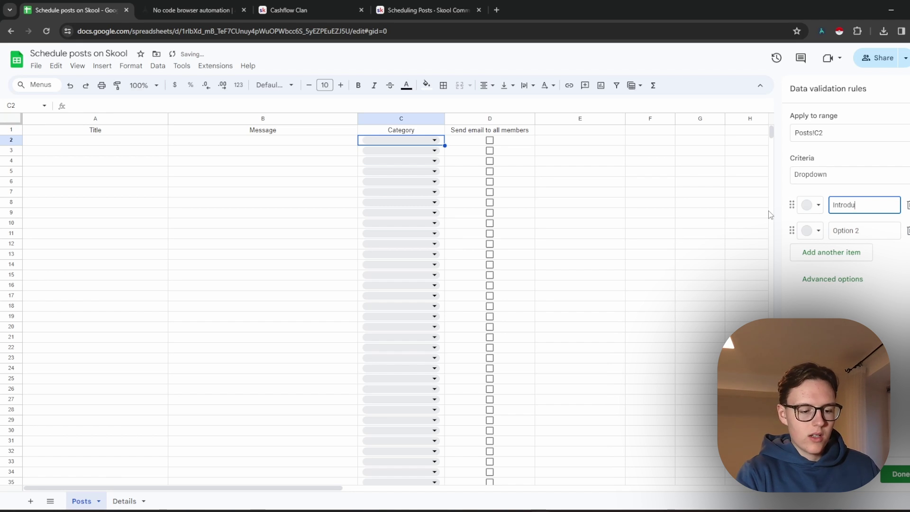
pyautogui.write('ction')
pyautogui.press('Tab')
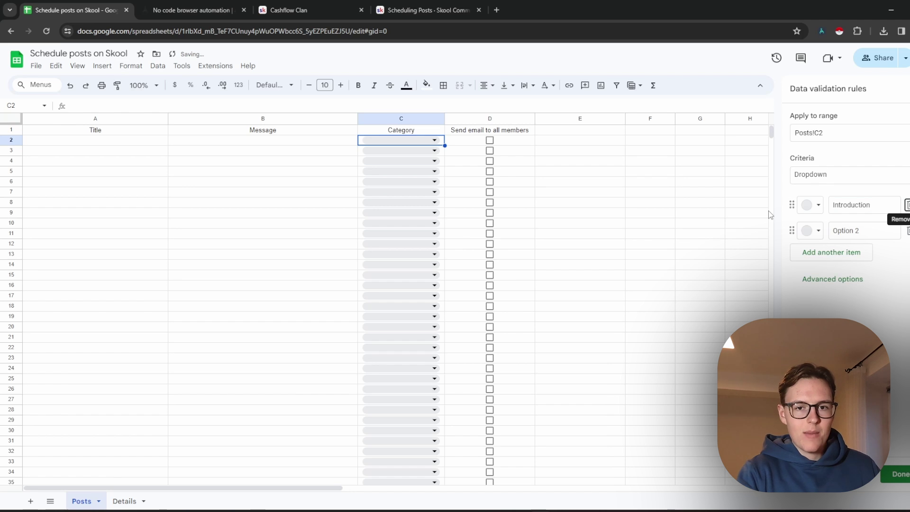
pyautogui.press('Tab')
pyautogui.press('Tab')
pyautogui.press('Tab')
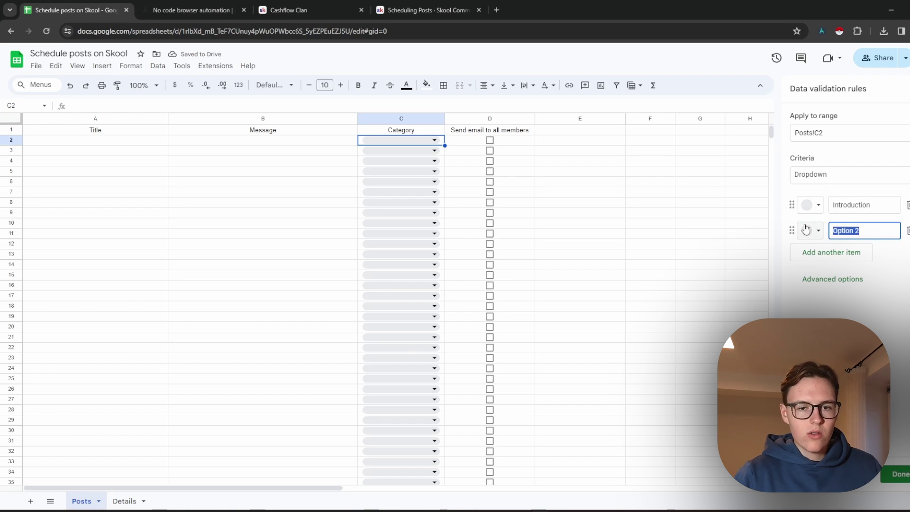
pyautogui.write('Wins')
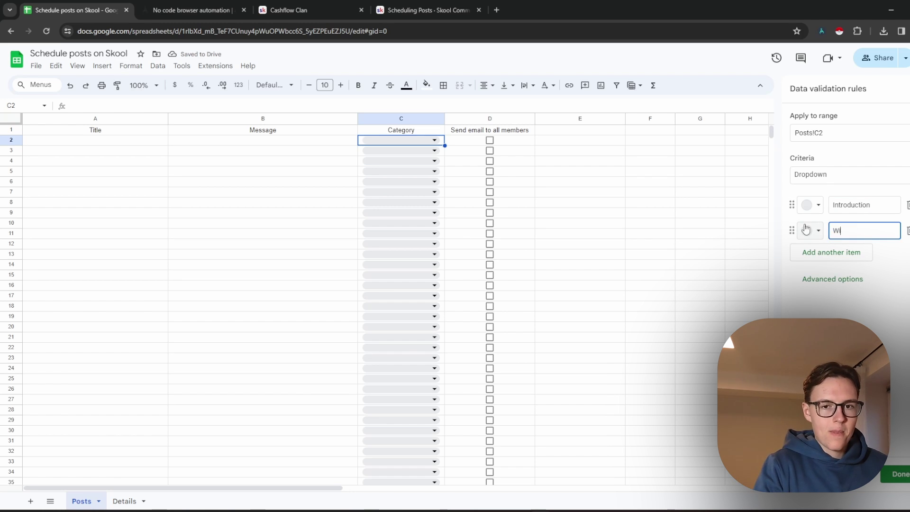
pyautogui.click(441, 142)
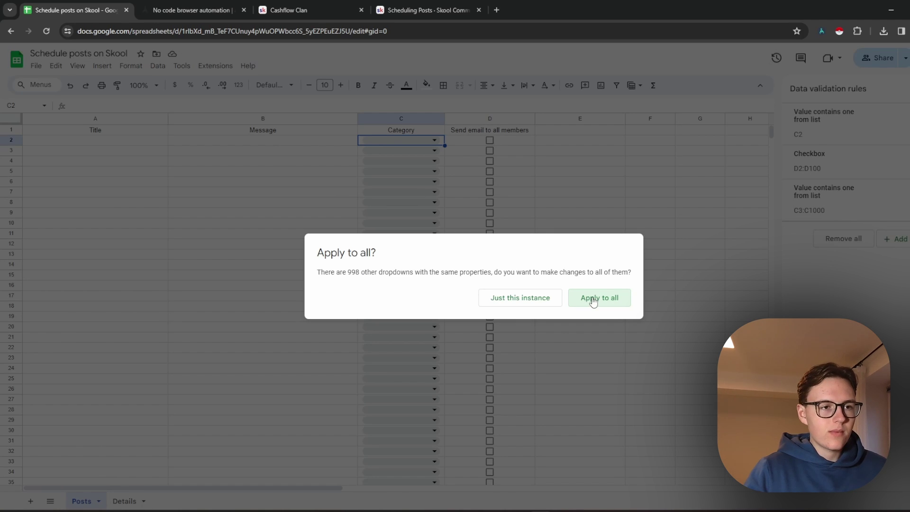
pyautogui.click(515, 298)
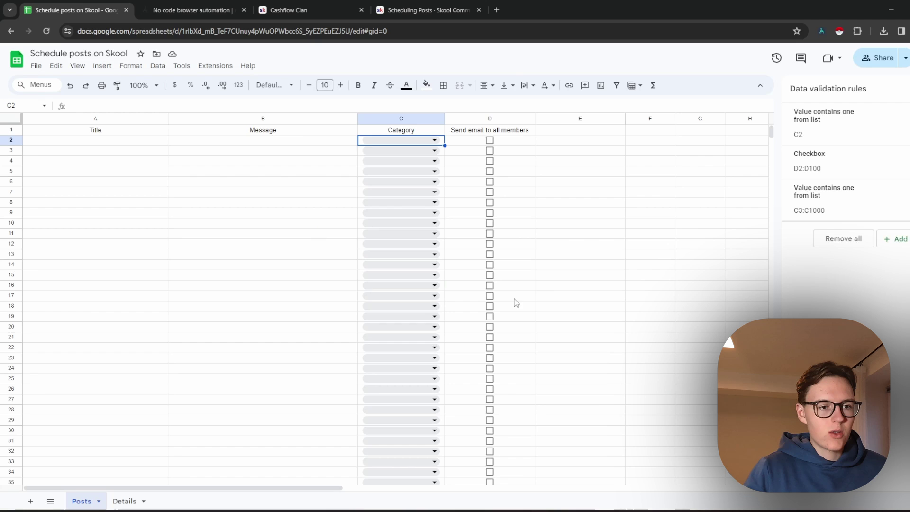
# Step: Enter 'title here' in A2 and 'message here' in B2 of the Posts sheet
pyautogui.doubleClick(368, 140)
pyautogui.click(214, 140)
pyautogui.click(152, 141)
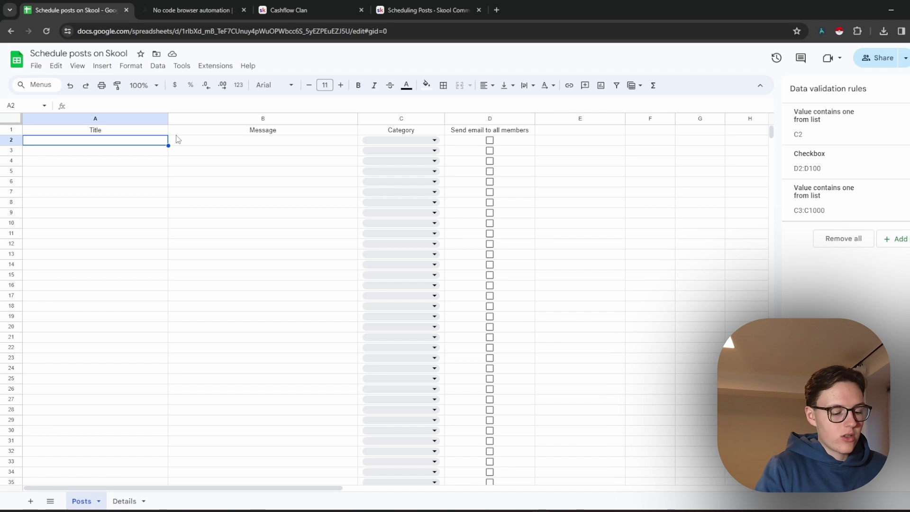
pyautogui.write('tit')
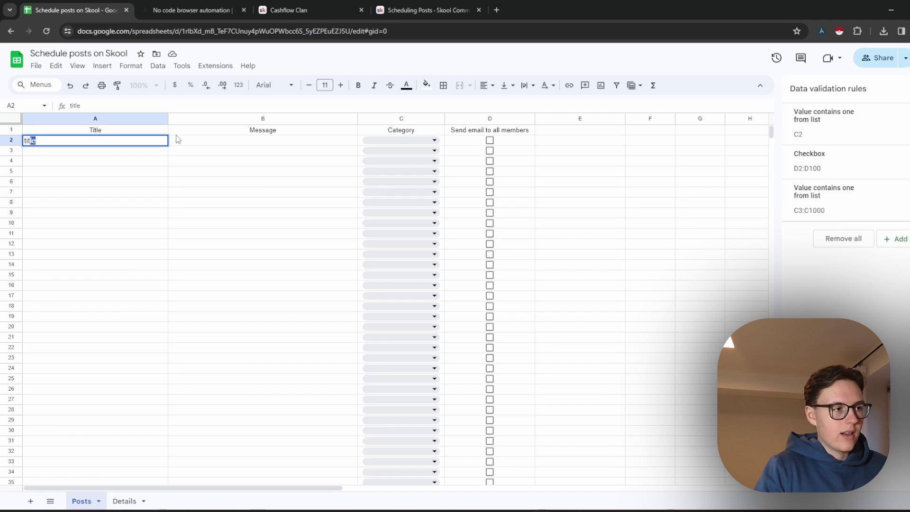
pyautogui.write('le here')
pyautogui.press('Tab')
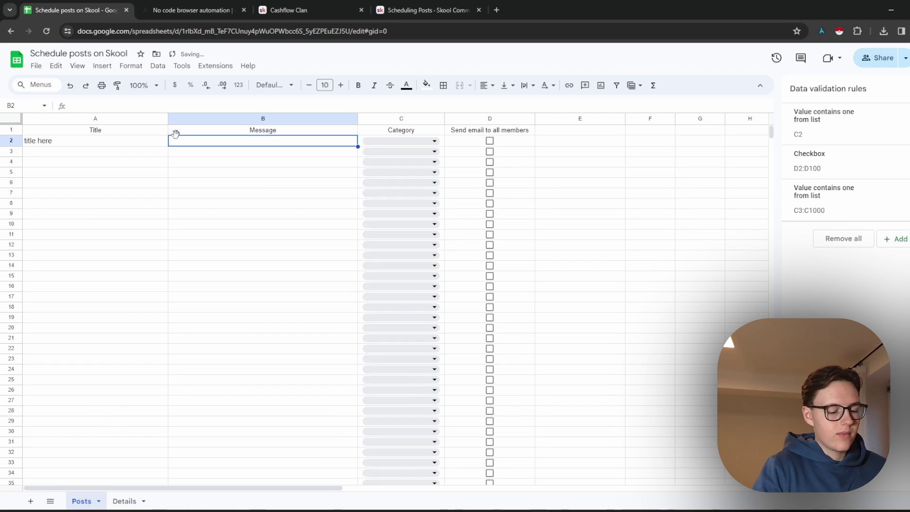
pyautogui.write('m')
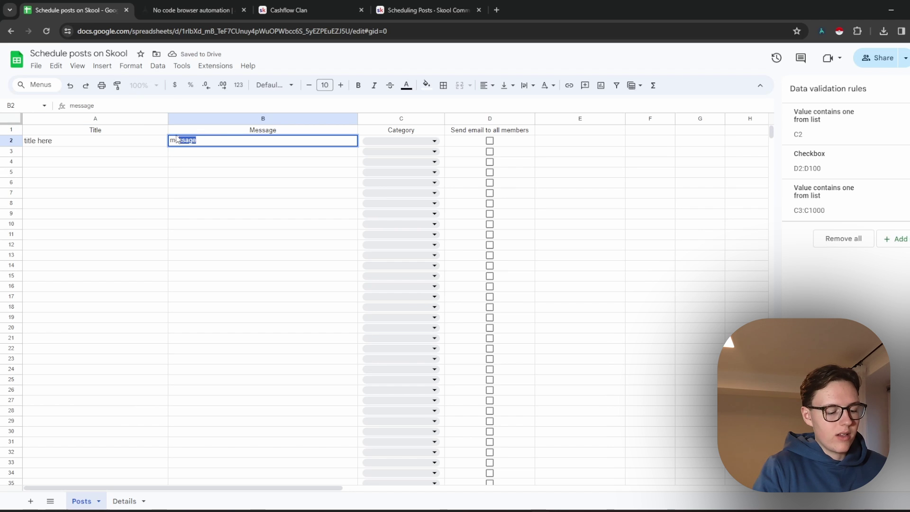
pyautogui.write('essage here')
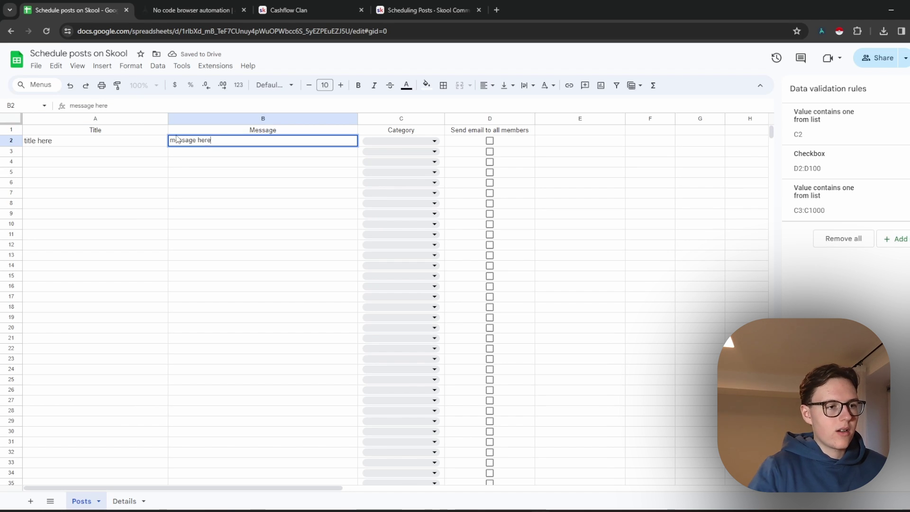
# Step: Set C2's category to Introduction and leave the D2 send-email box unticked
pyautogui.click(392, 141)
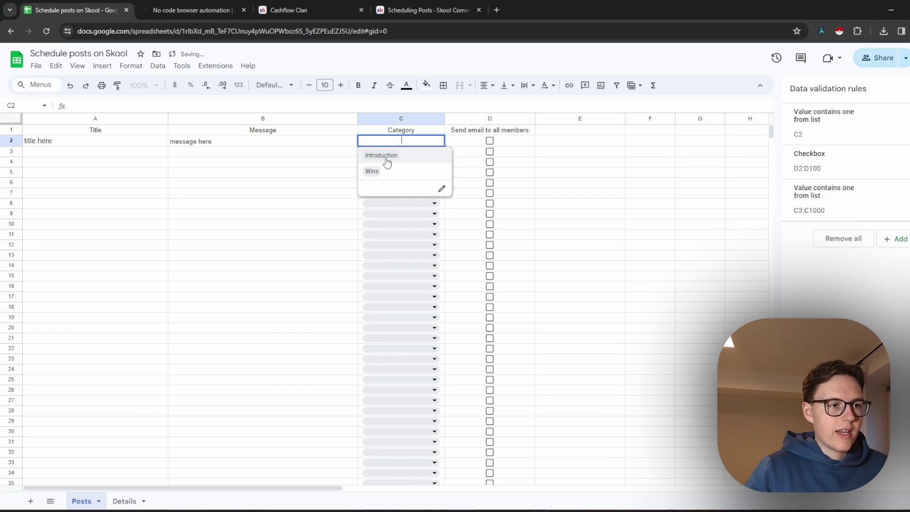
pyautogui.click(389, 157)
pyautogui.click(517, 142)
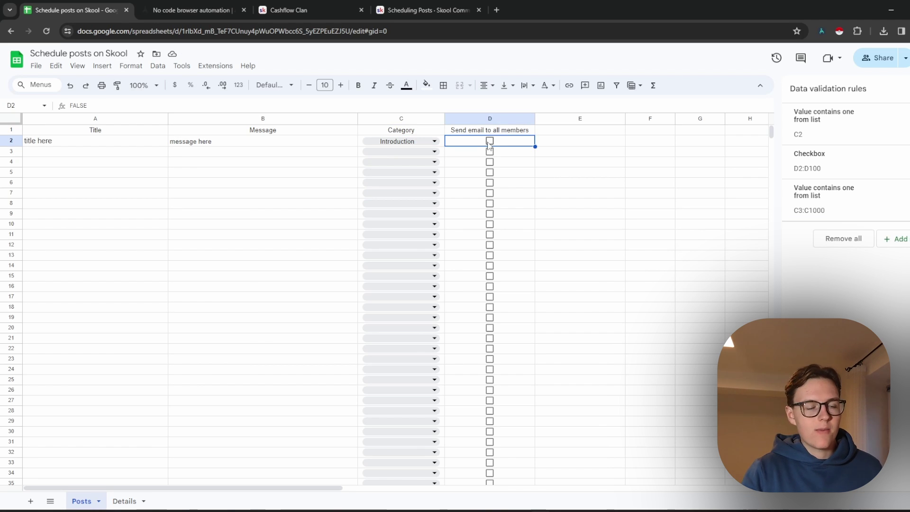
pyautogui.click(490, 141)
pyautogui.click(490, 141)
# Step: On the Details sheet, paste the Skool community page URL into C2
pyautogui.click(125, 501)
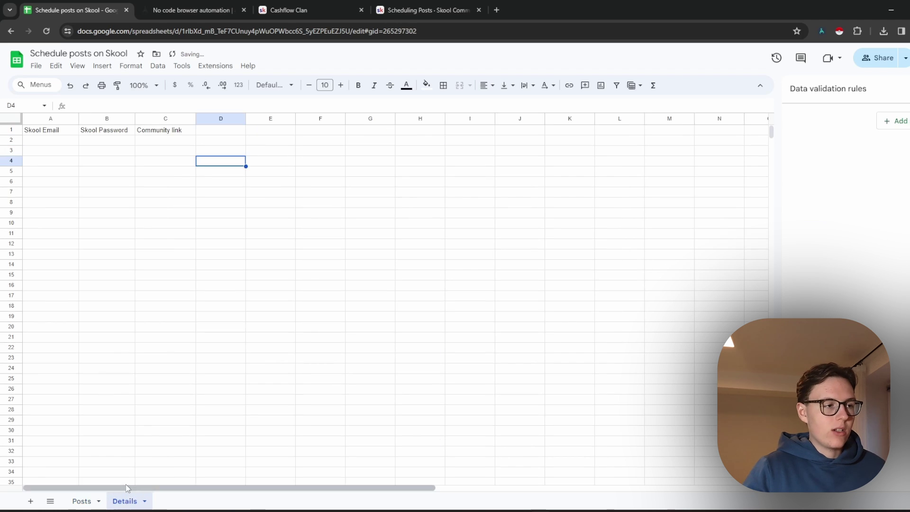
pyautogui.click(56, 141)
pyautogui.click(112, 142)
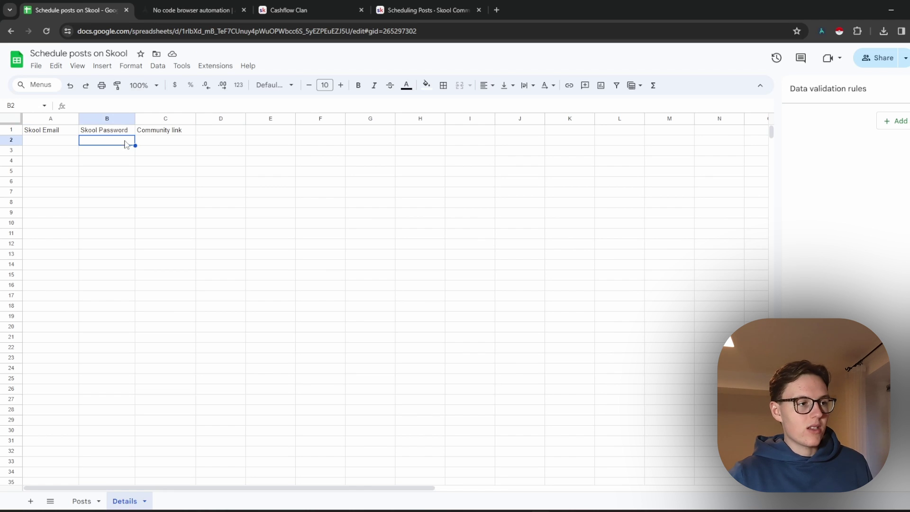
pyautogui.click(151, 141)
pyautogui.hotkey('ctrl', '3')
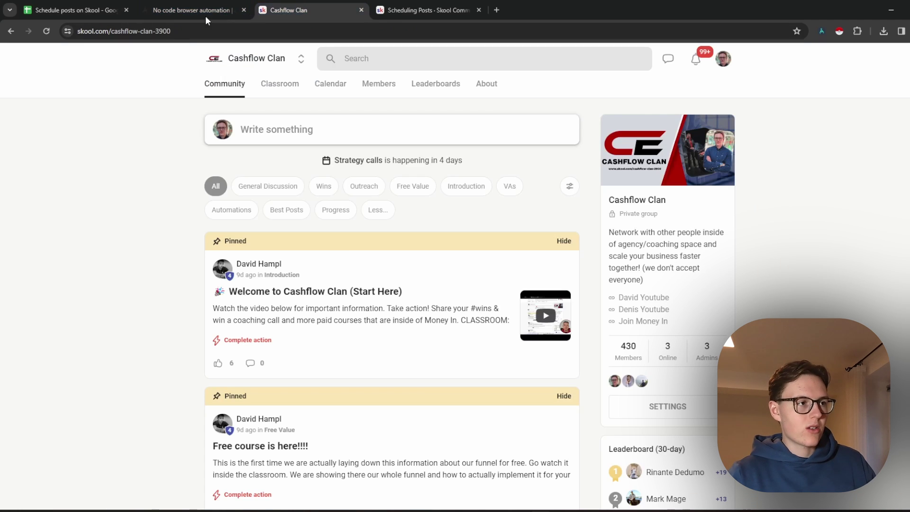
pyautogui.hotkey('ctrl', 'l')
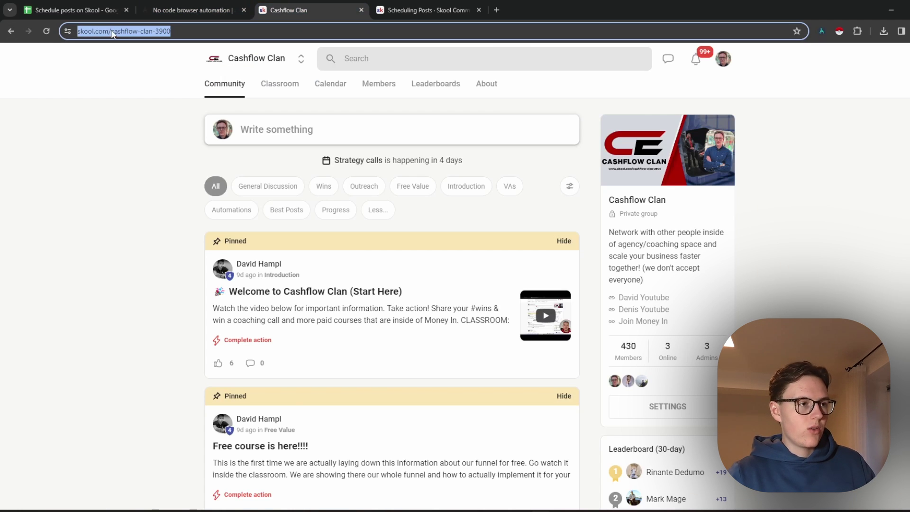
pyautogui.hotkey('ctrl', 'c')
pyautogui.hotkey('ctrl', '1')
pyautogui.hotkey('ctrl', 'v')
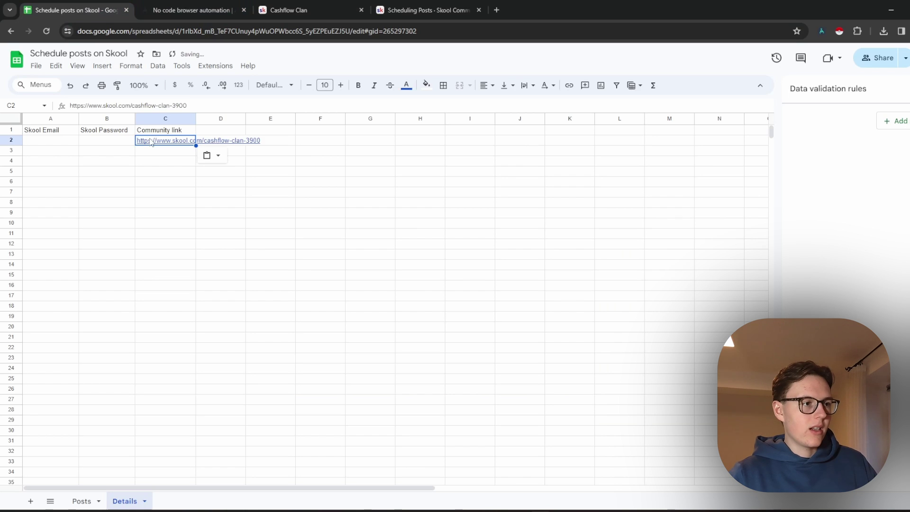
# Step: Enter placeholders 'email' in A2 and 'pwd' in B2
pyautogui.press('Left')
pyautogui.press('Left')
pyautogui.write('emai')
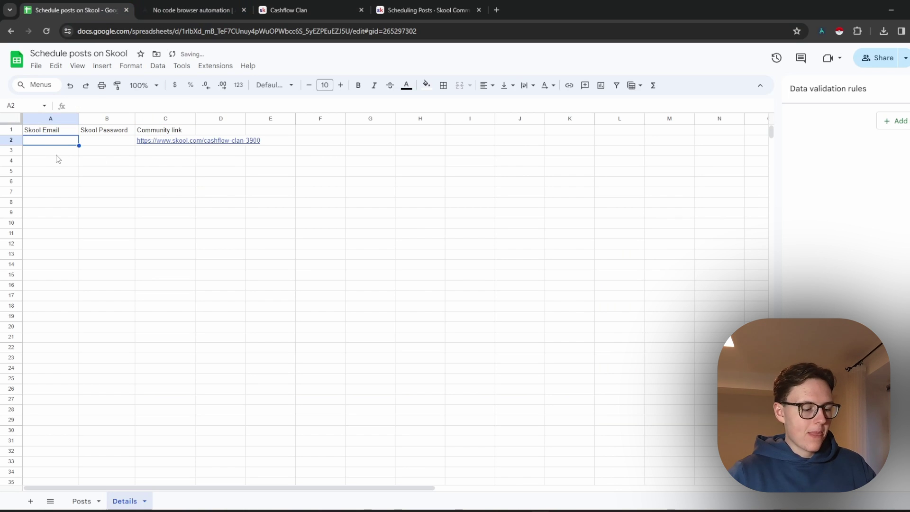
pyautogui.write('l')
pyautogui.press('Tab')
pyautogui.write('pwd')
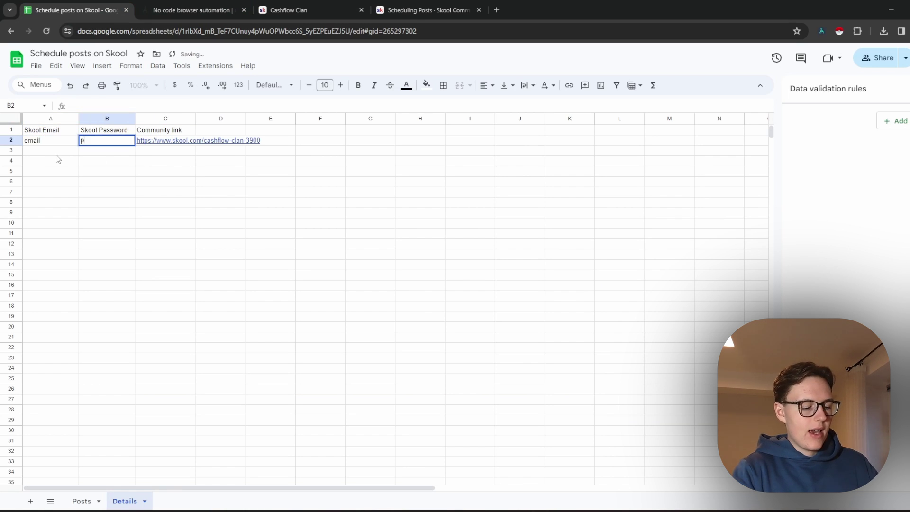
pyautogui.click(60, 174)
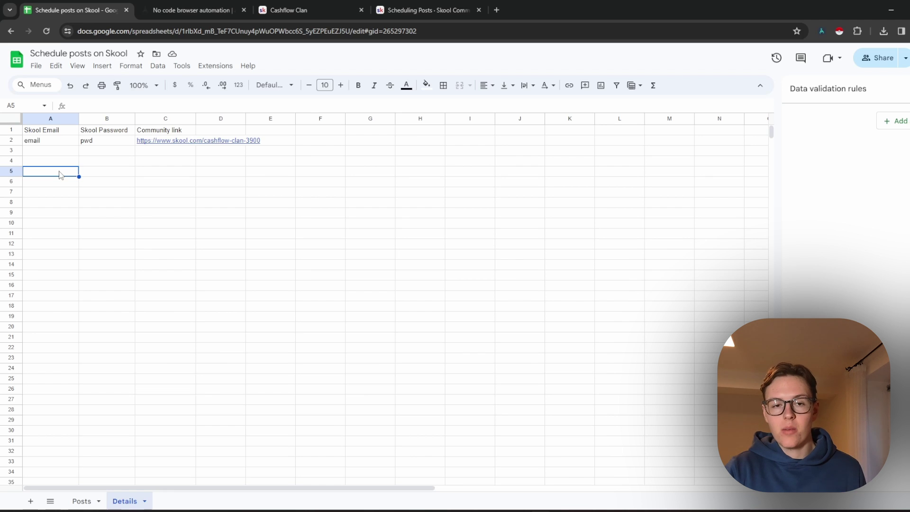
# Step: Review the A2:B2 login placeholders, then return to the Posts sheet and the Axiom.ai automation
pyautogui.click(46, 143)
pyautogui.click(83, 141)
pyautogui.click(76, 153)
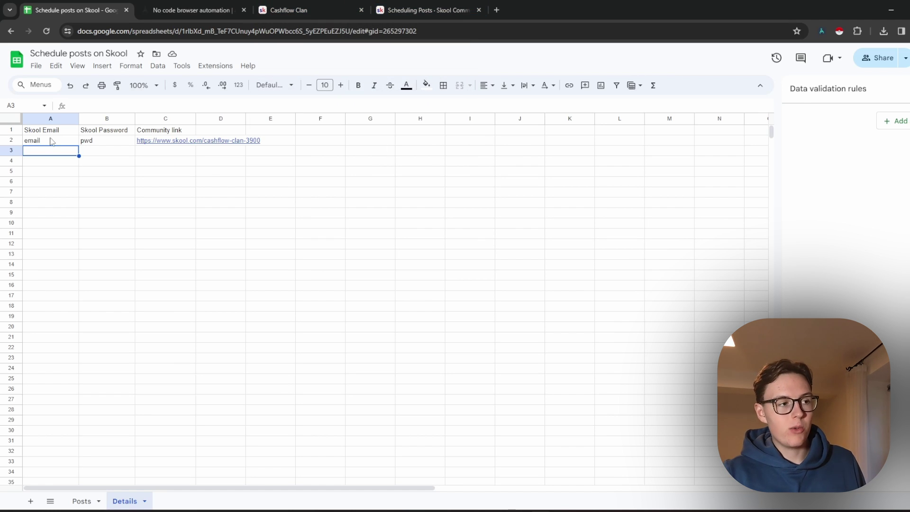
pyautogui.moveTo(52, 141); pyautogui.dragTo(92, 139)
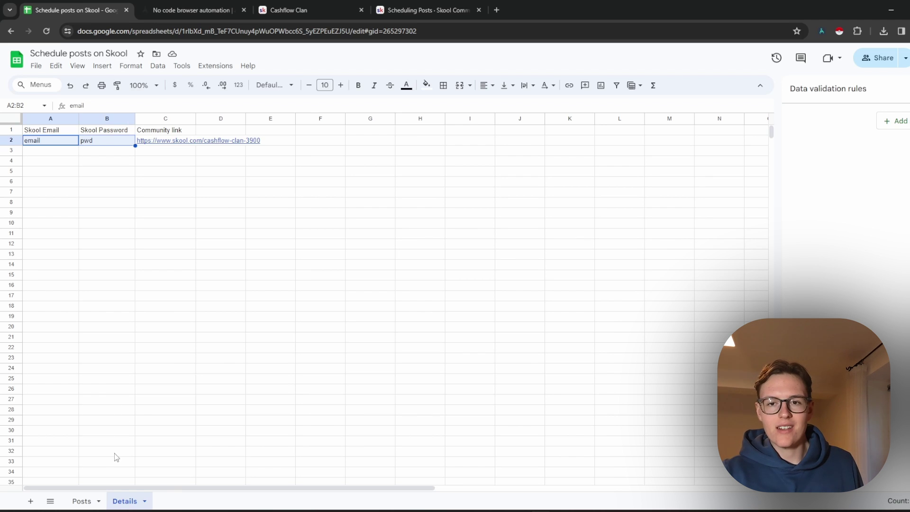
pyautogui.click(63, 173)
pyautogui.click(50, 142)
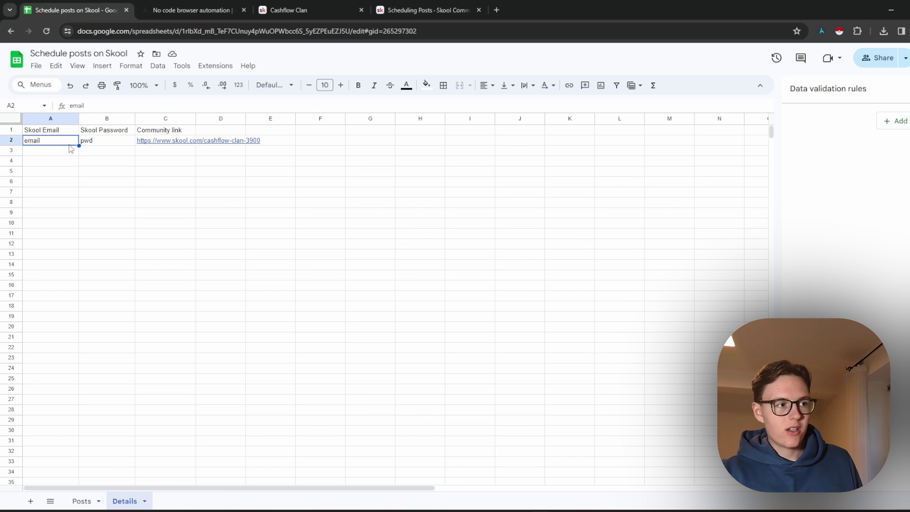
pyautogui.click(100, 144)
pyautogui.click(98, 194)
pyautogui.click(36, 66)
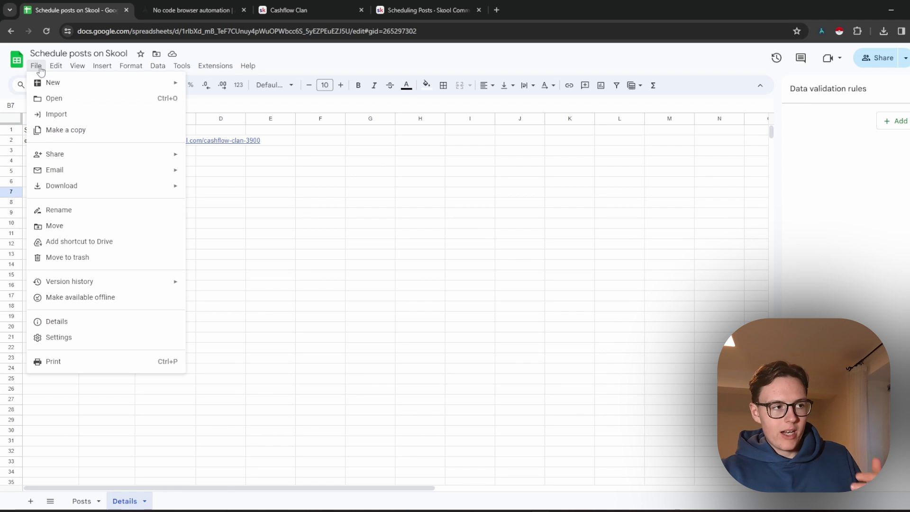
pyautogui.click(626, 151)
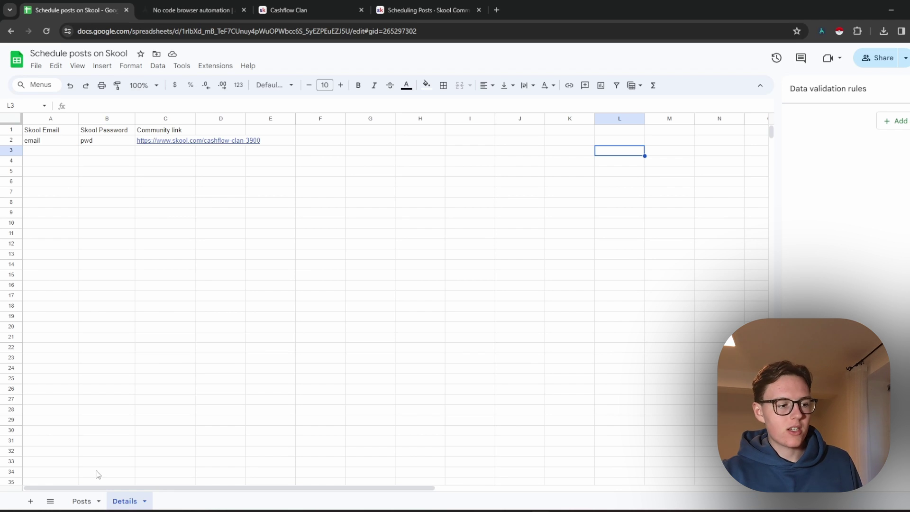
pyautogui.click(82, 501)
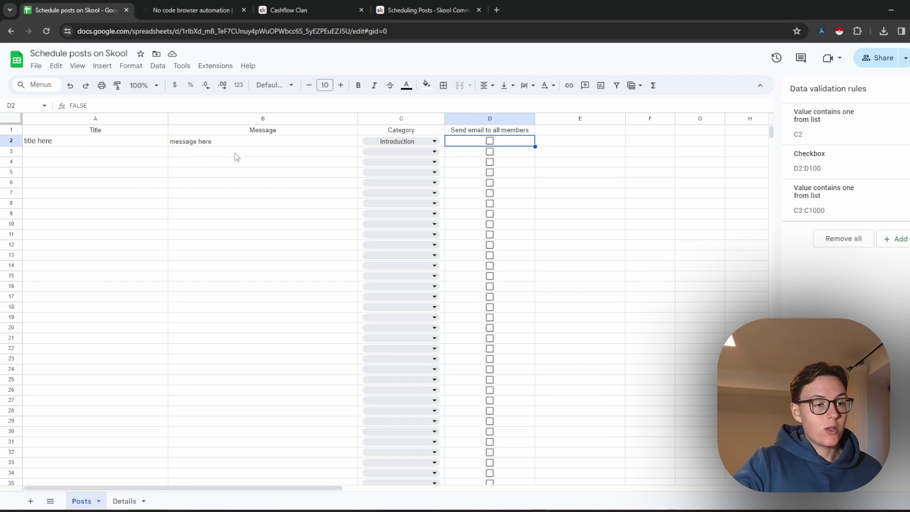
pyautogui.click(173, 7)
# Step: Point step 1 at the Schedule posts on Skool spreadsheet's Posts sheet, confirming the sheet names
pyautogui.click(656, 106)
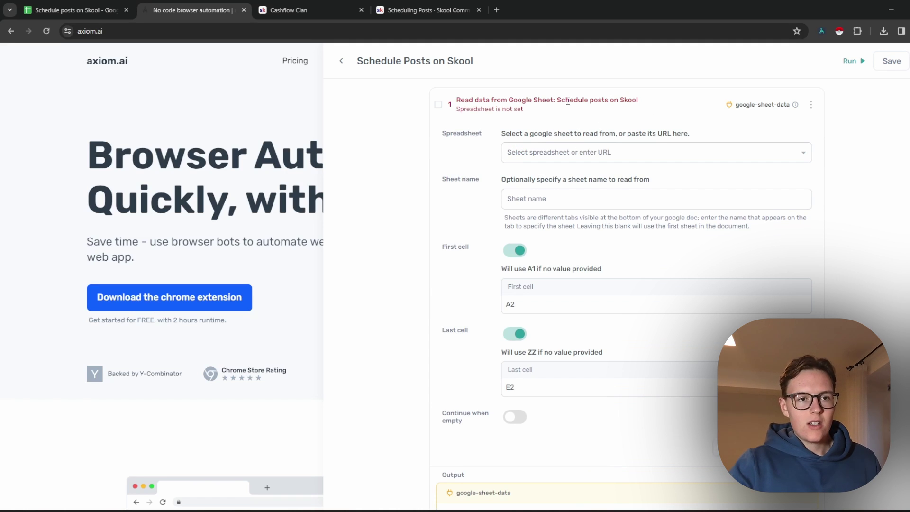
pyautogui.click(637, 150)
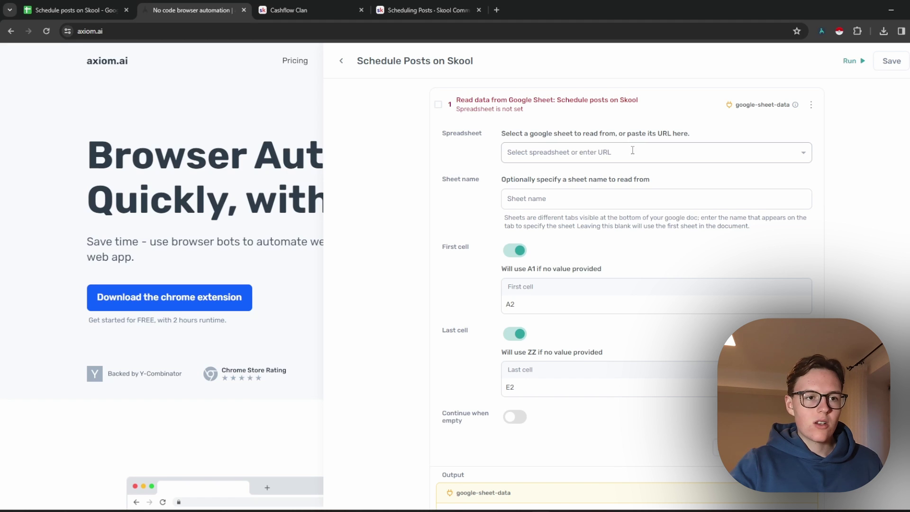
pyautogui.click(599, 174)
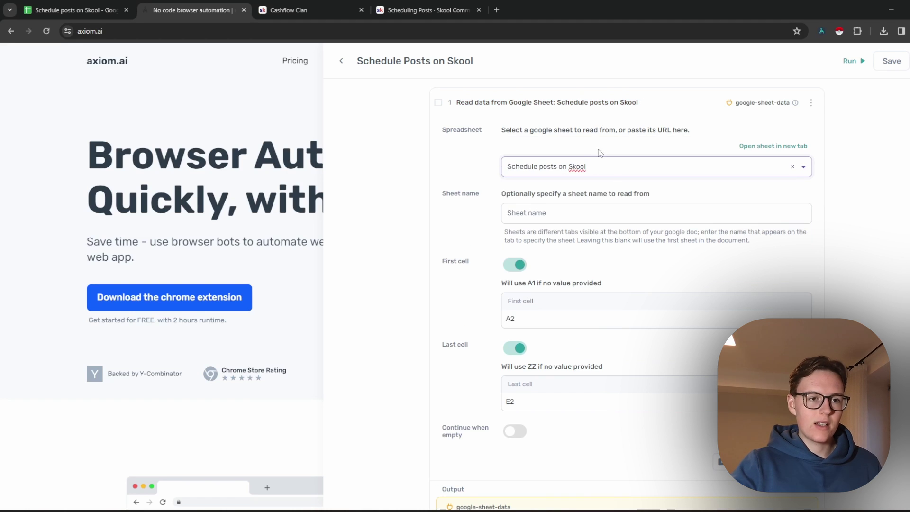
pyautogui.click(594, 204)
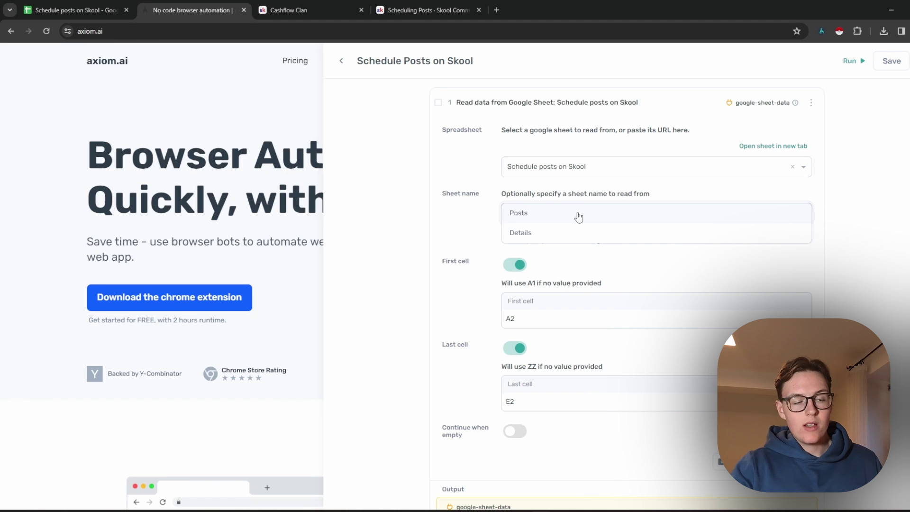
pyautogui.click(579, 217)
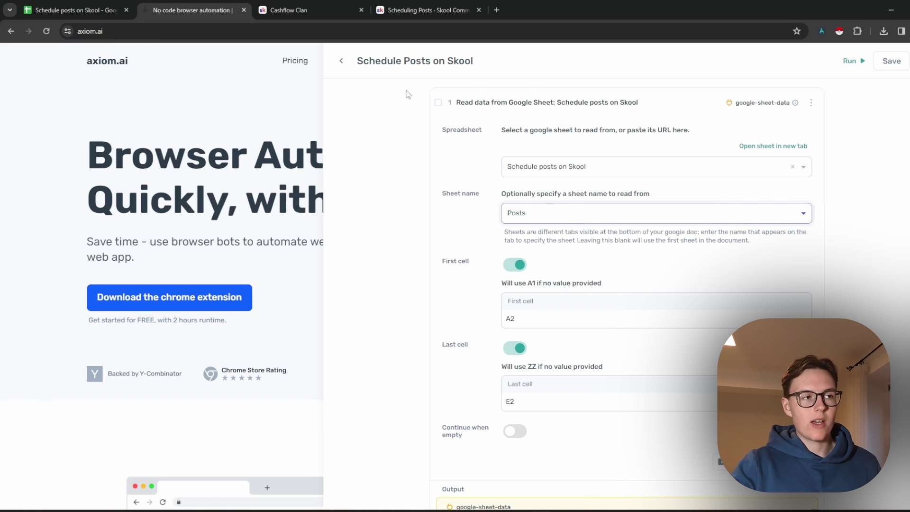
pyautogui.click(76, 10)
pyautogui.doubleClick(84, 501)
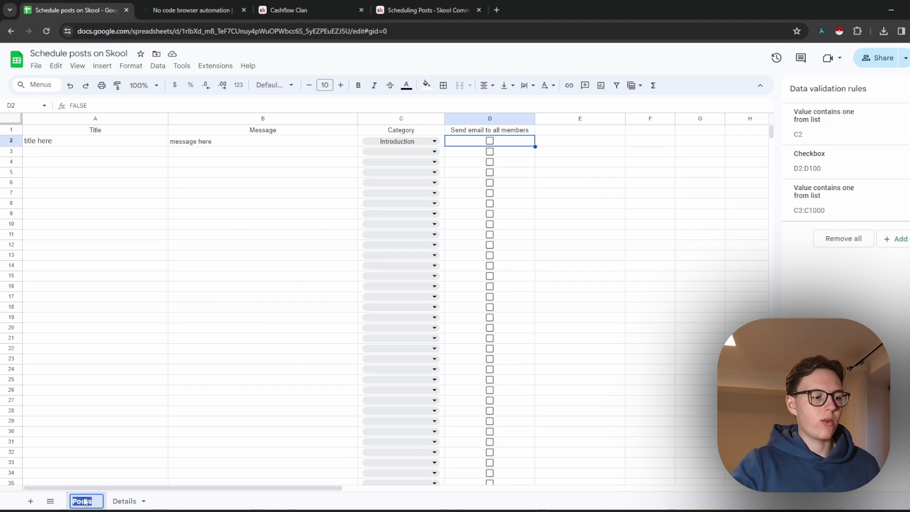
pyautogui.click(119, 465)
pyautogui.click(124, 501)
pyautogui.click(89, 505)
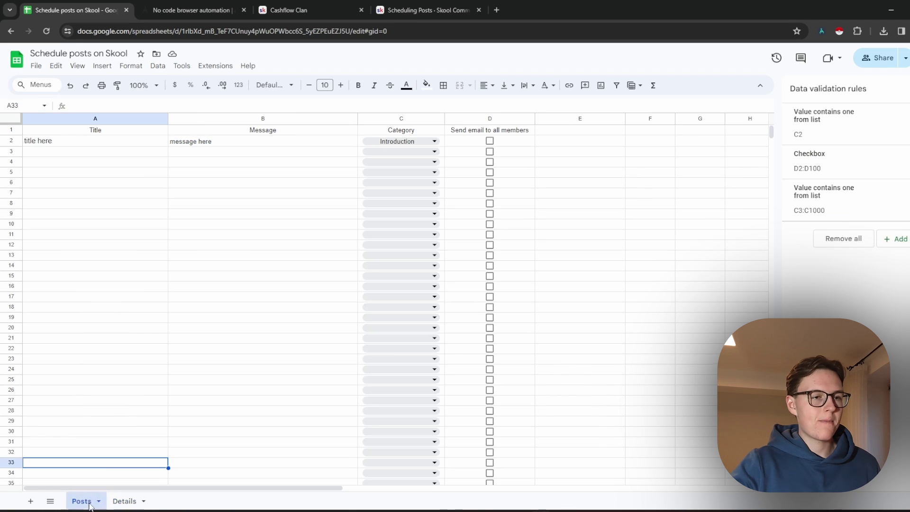
pyautogui.click(199, 8)
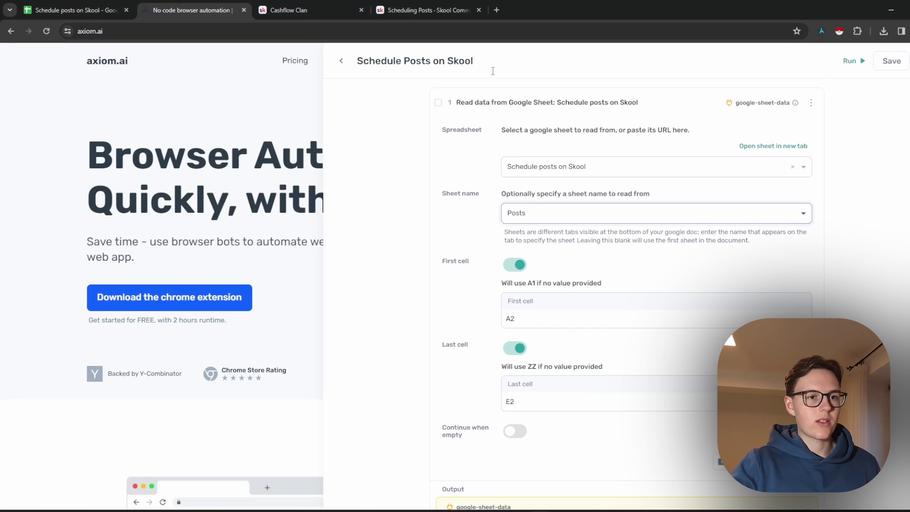
pyautogui.click(619, 111)
# Step: Point step 2 at the same spreadsheet's Details sheet
pyautogui.click(678, 143)
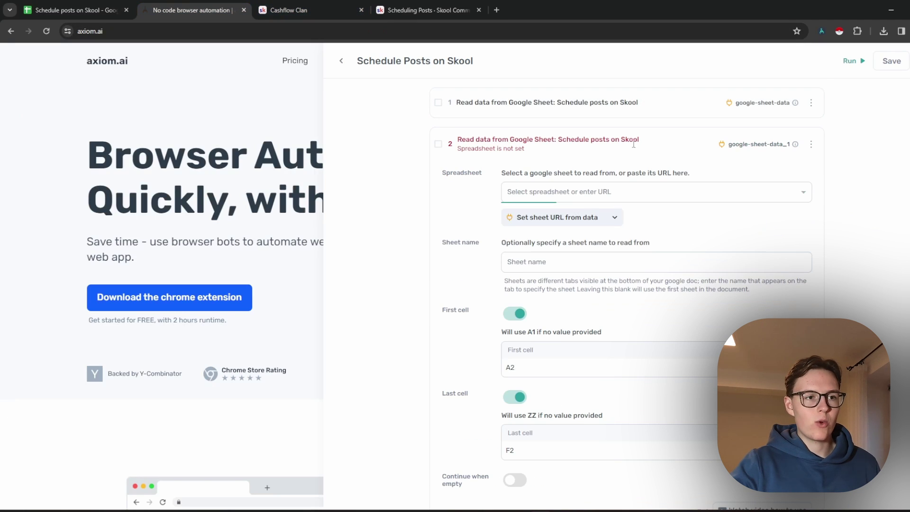
pyautogui.click(583, 210)
pyautogui.click(558, 273)
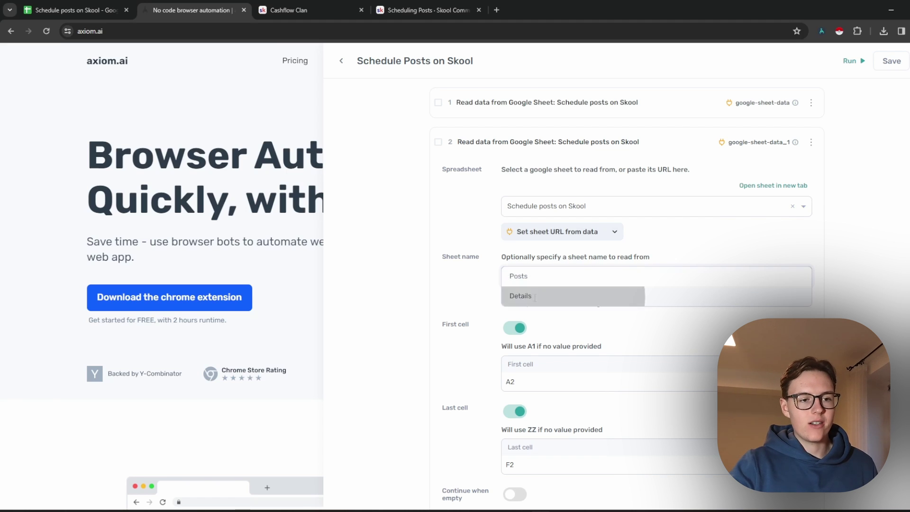
pyautogui.click(535, 297)
pyautogui.click(667, 142)
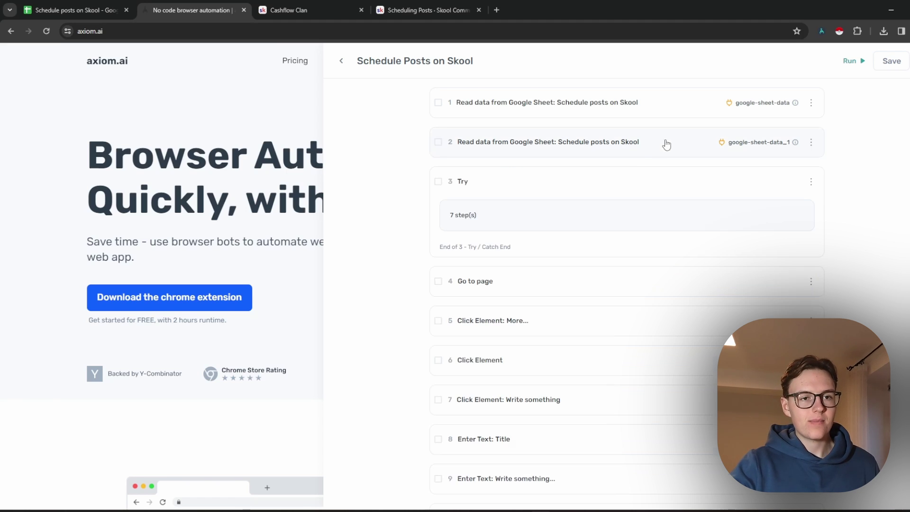
# Step: In step 12, choose the Schedule posts on Skool spreadsheet and its Posts sheet for row deletion
pyautogui.scroll(-5, 548, 376)
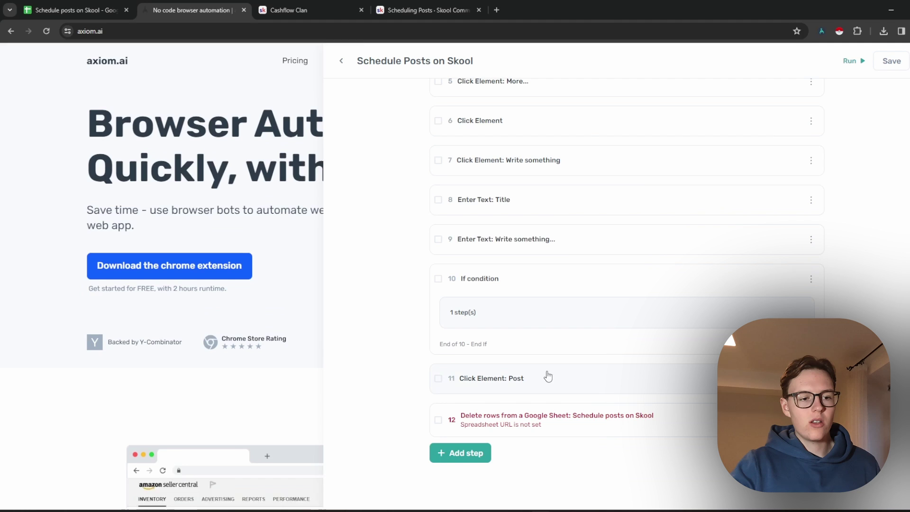
pyautogui.click(685, 429)
pyautogui.scroll(-5, 561, 197)
pyautogui.click(562, 220)
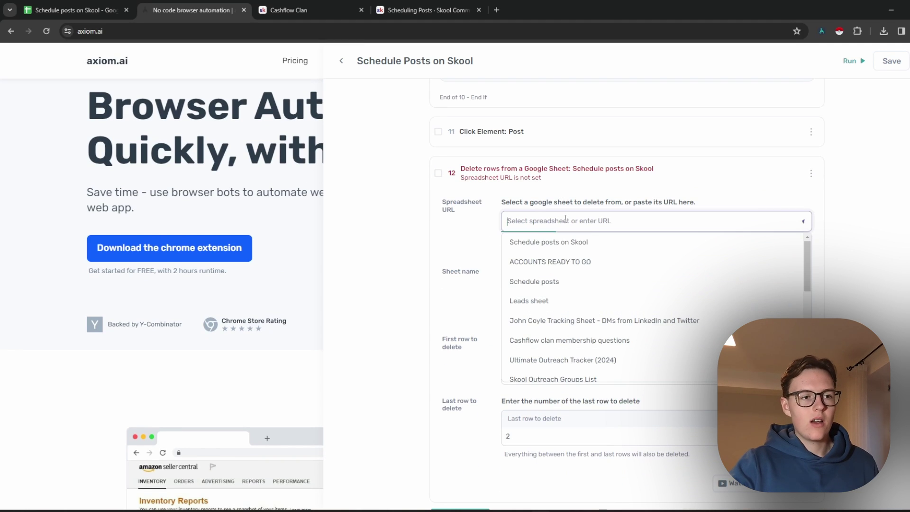
pyautogui.click(569, 242)
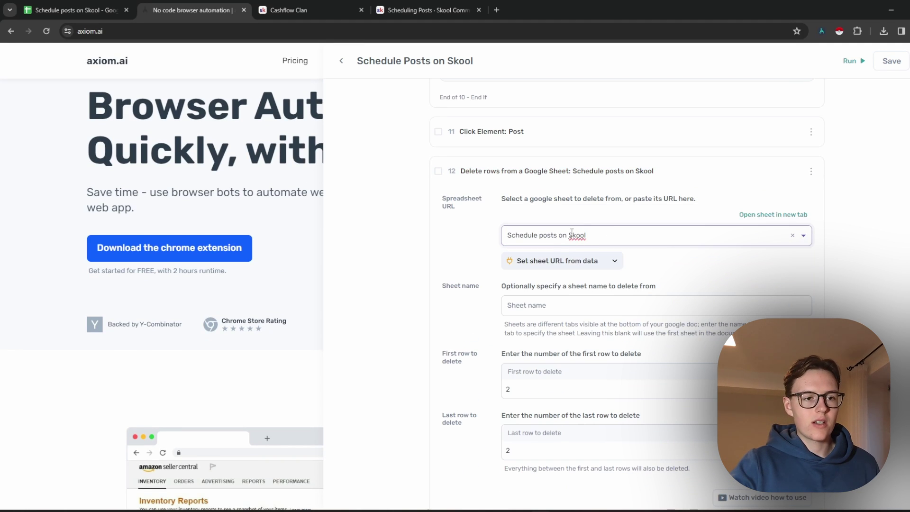
pyautogui.click(559, 303)
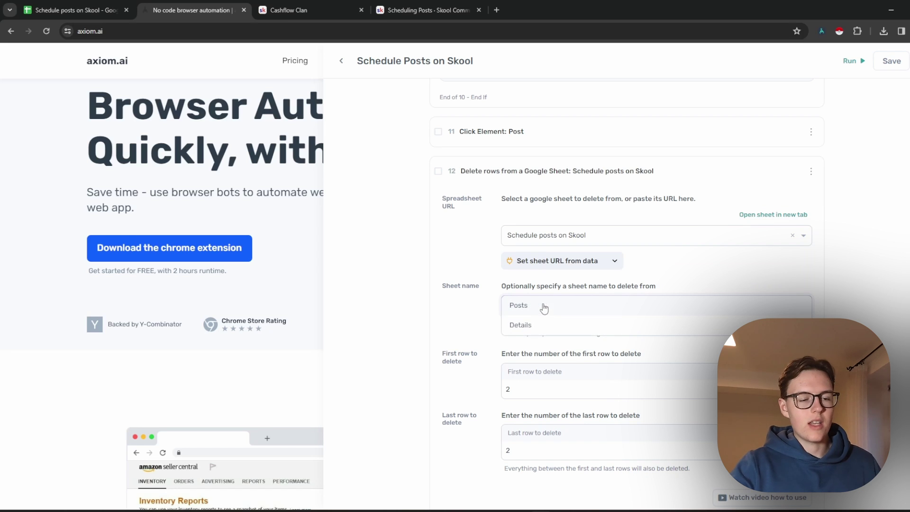
pyautogui.click(541, 308)
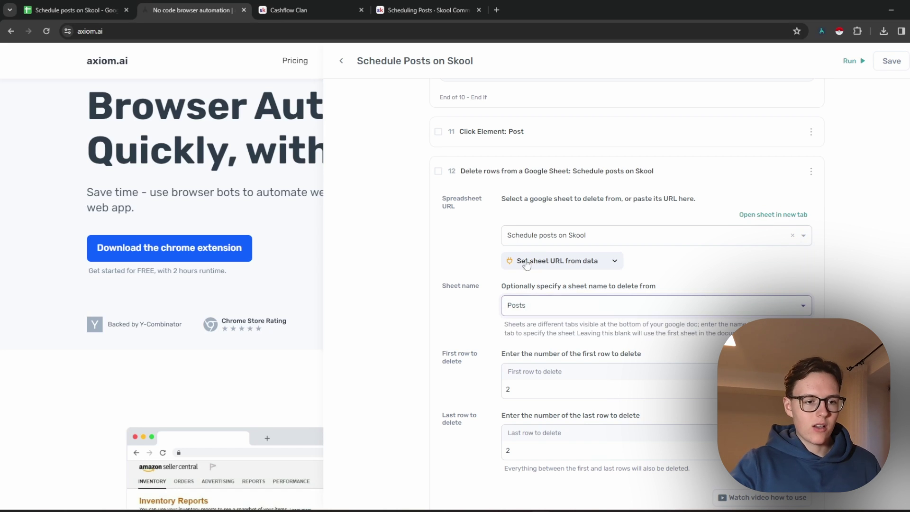
pyautogui.scroll(10, 692, 173)
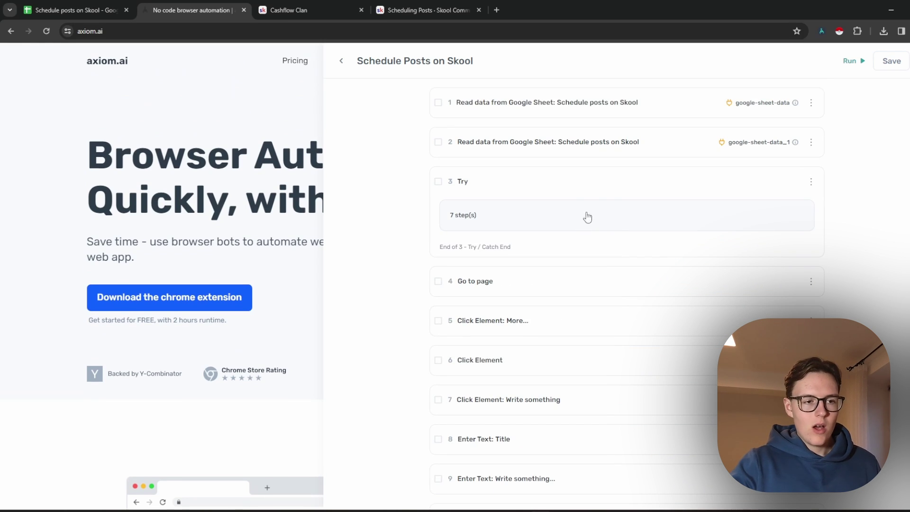
# Step: Expand the Try block and inspect the skool.com visit and Log in click sub-steps
pyautogui.scroll(-1, 548, 265)
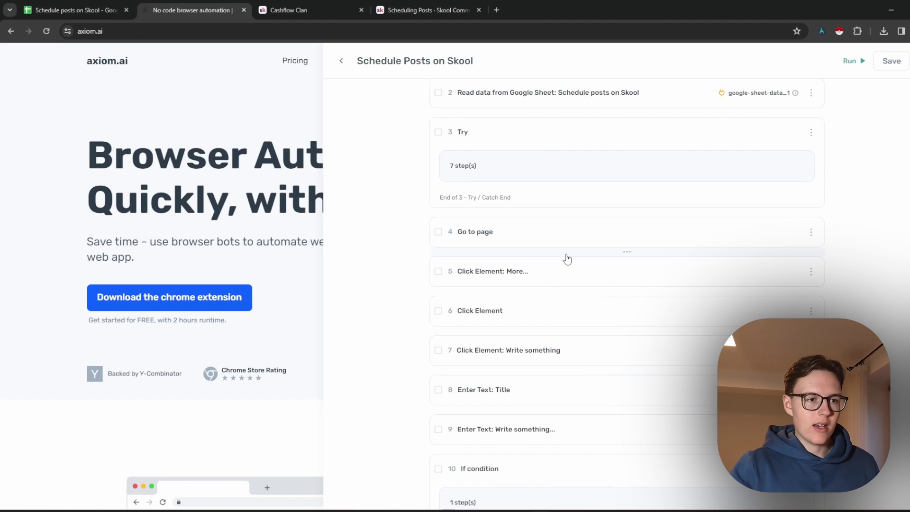
pyautogui.click(557, 140)
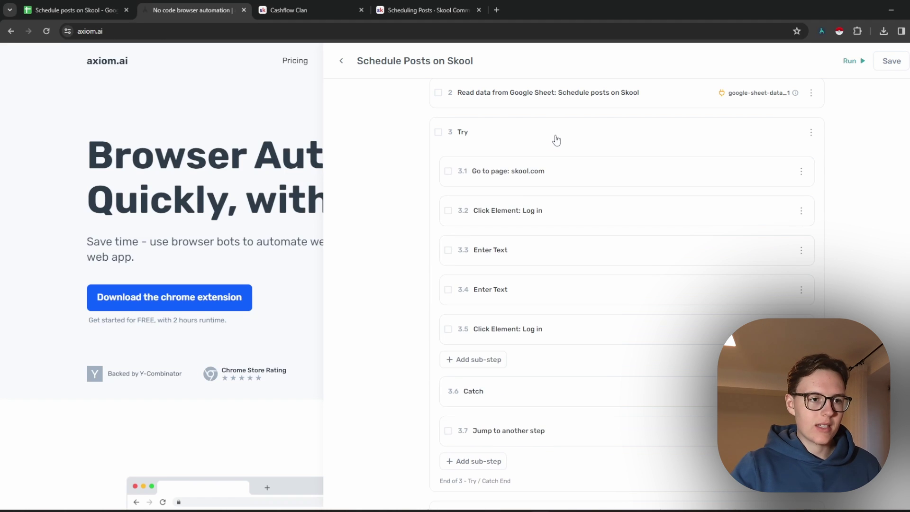
pyautogui.click(583, 179)
pyautogui.click(583, 178)
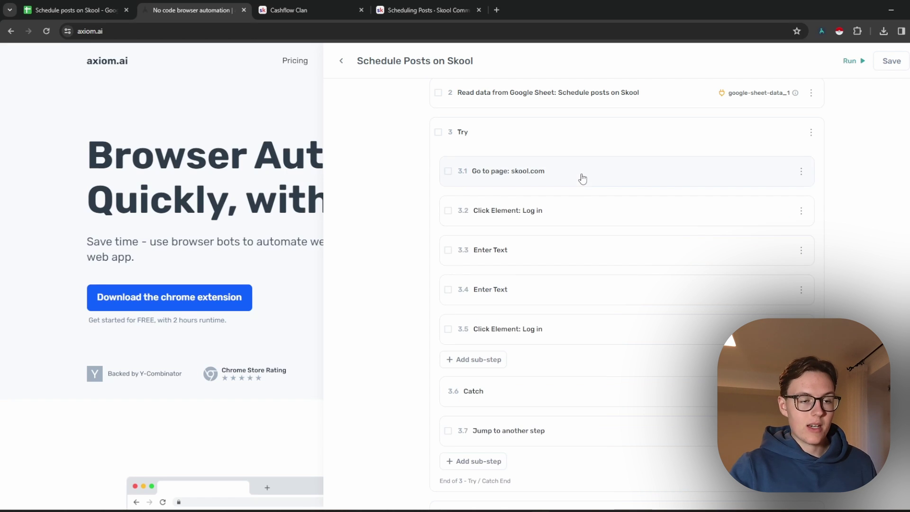
pyautogui.click(575, 213)
pyautogui.click(575, 214)
pyautogui.scroll(-2, 560, 222)
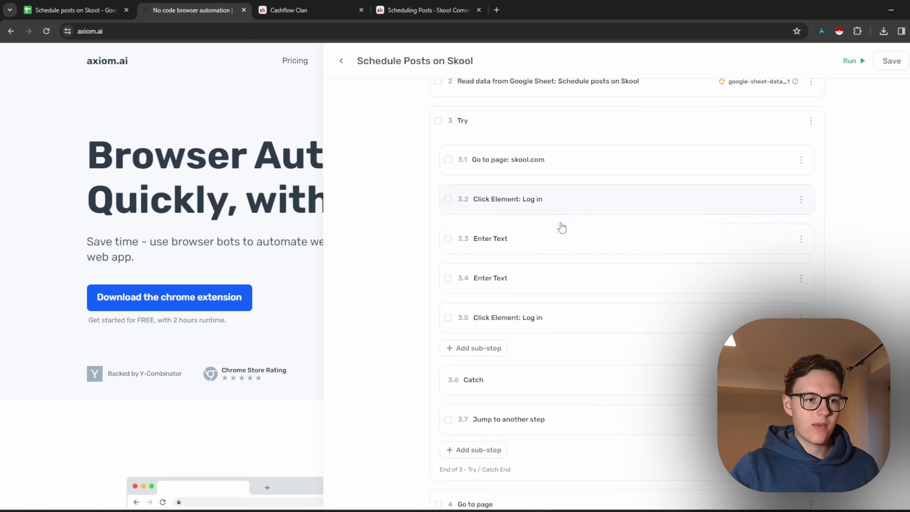
# Step: Make the first login text entry insert column A (email) from google-sheet-data_1
pyautogui.click(550, 201)
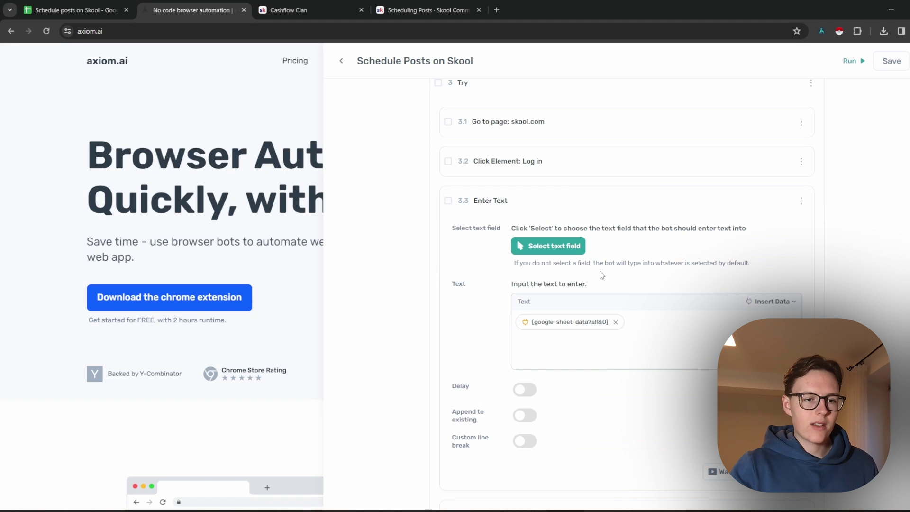
pyautogui.click(615, 324)
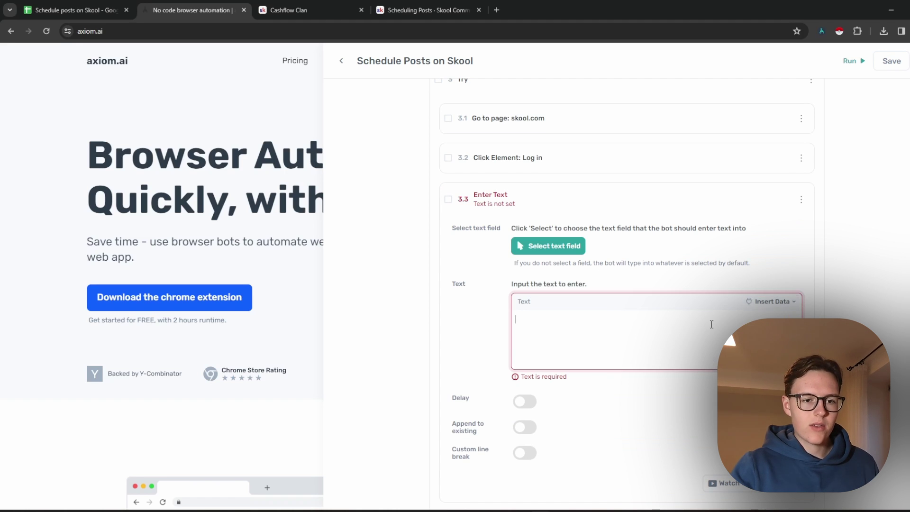
pyautogui.click(772, 301)
pyautogui.click(709, 351)
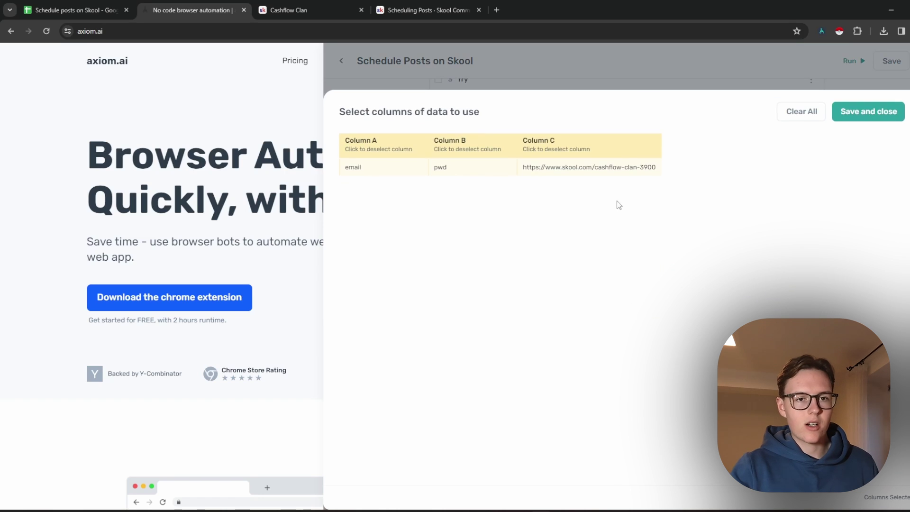
pyautogui.click(800, 116)
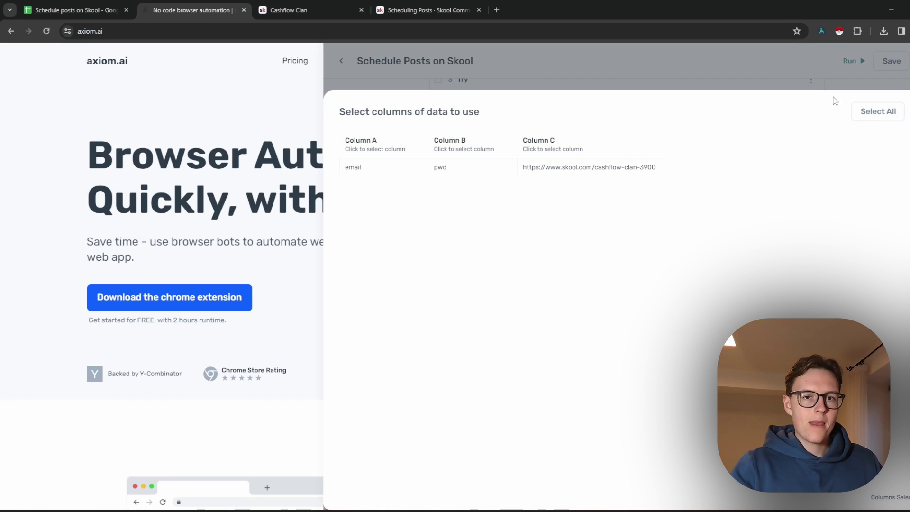
pyautogui.click(796, 87)
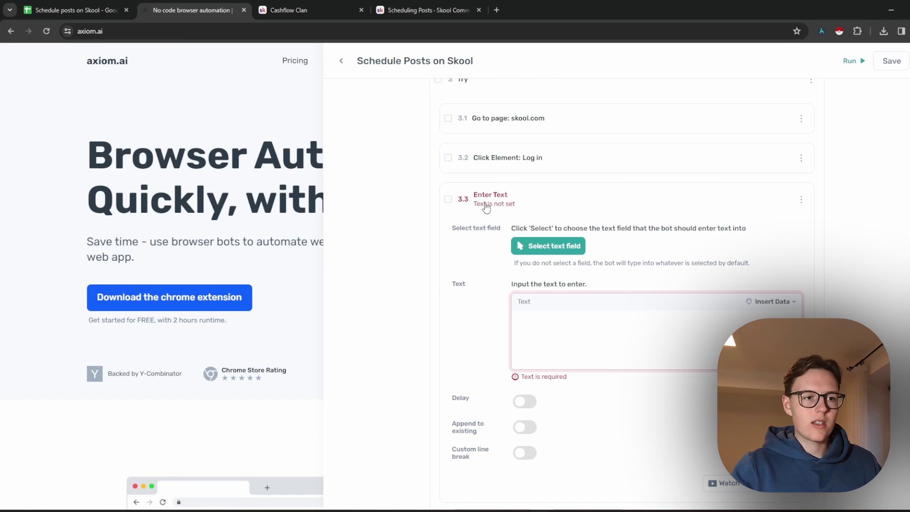
pyautogui.click(773, 302)
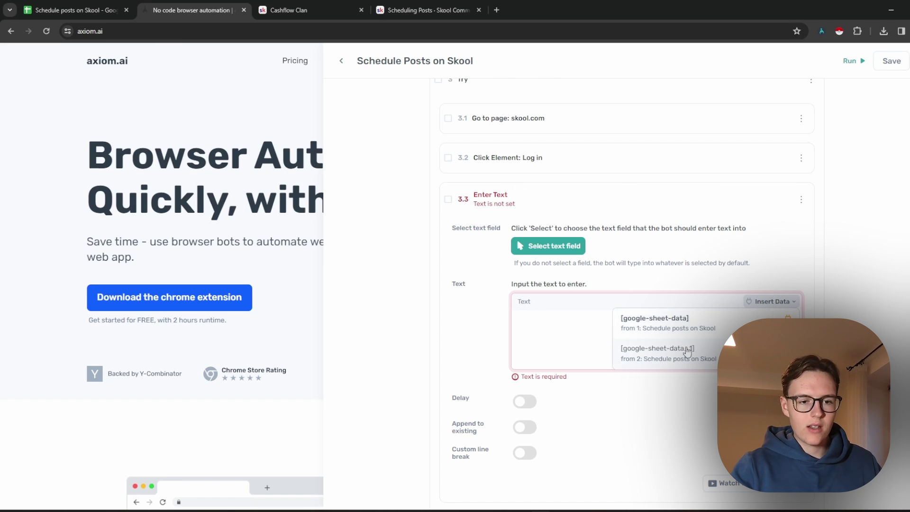
pyautogui.click(670, 354)
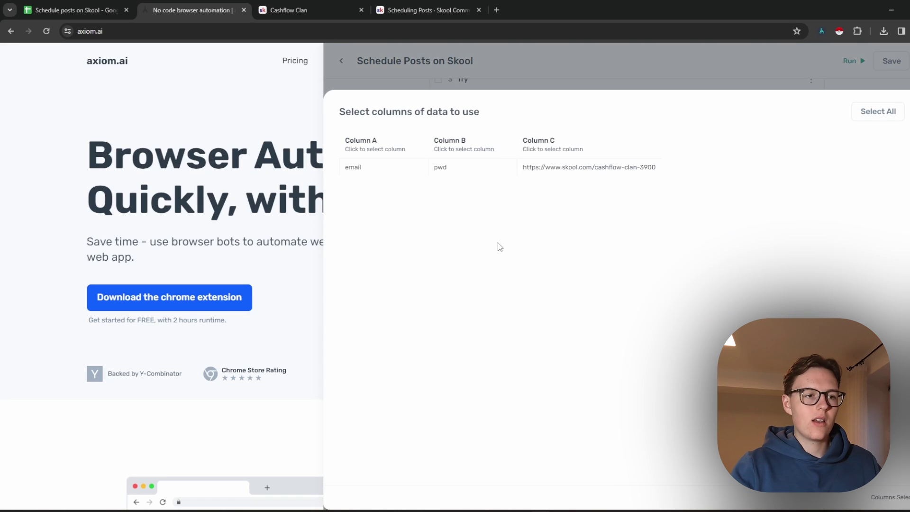
pyautogui.click(373, 147)
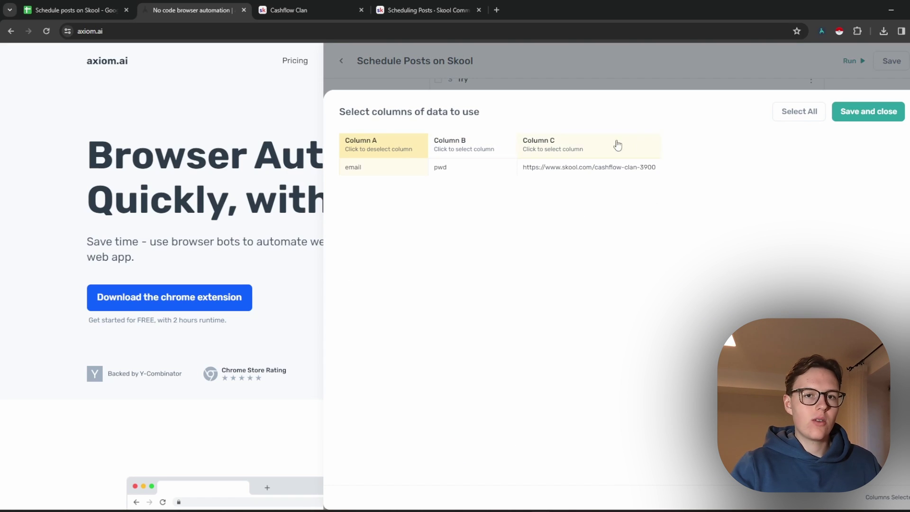
pyautogui.click(853, 117)
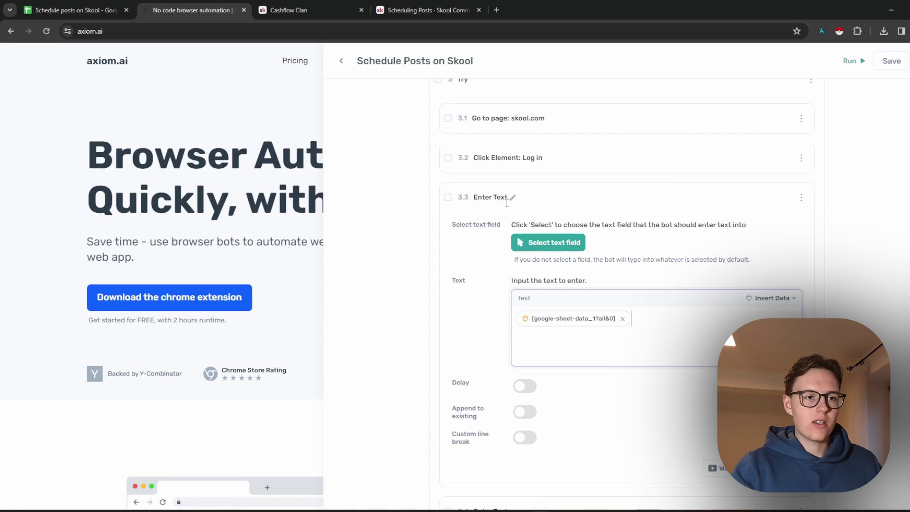
pyautogui.click(557, 199)
# Step: Make the second login text entry insert column B (pwd) from google-sheet-data_1
pyautogui.click(557, 239)
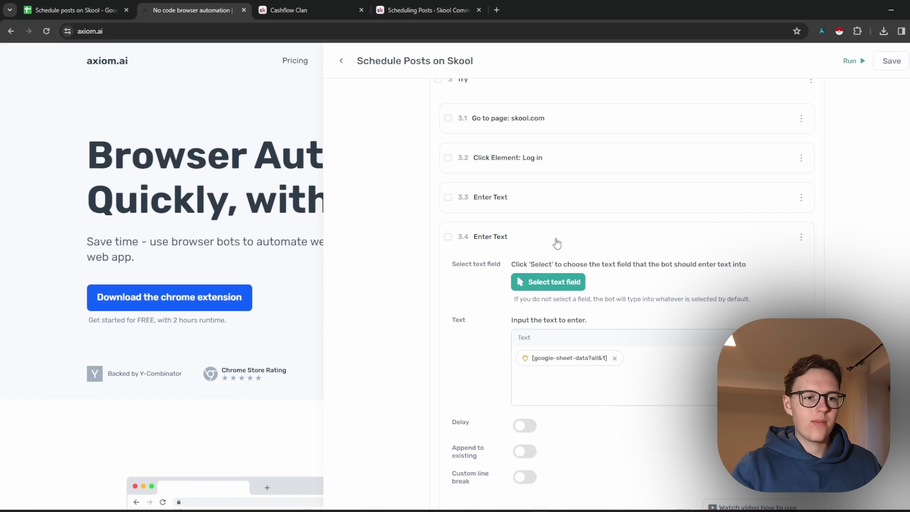
pyautogui.click(614, 359)
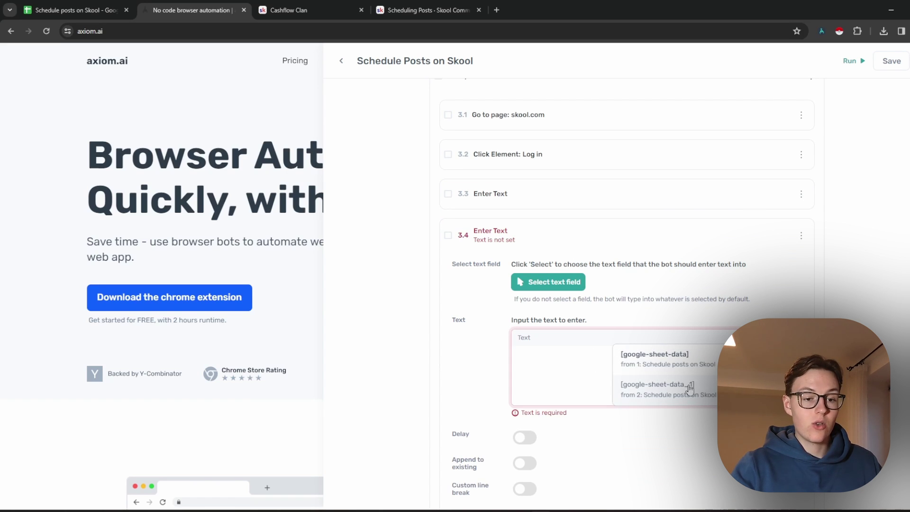
pyautogui.click(689, 386)
pyautogui.click(783, 120)
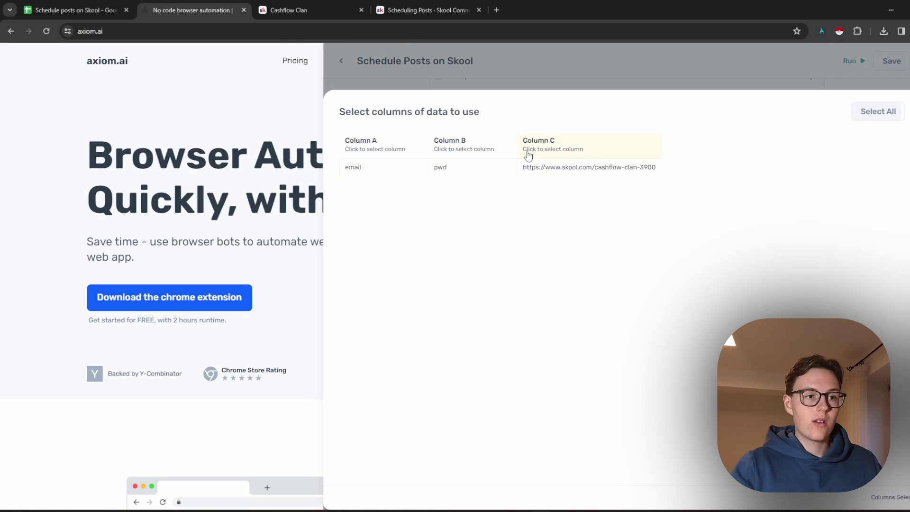
pyautogui.click(467, 149)
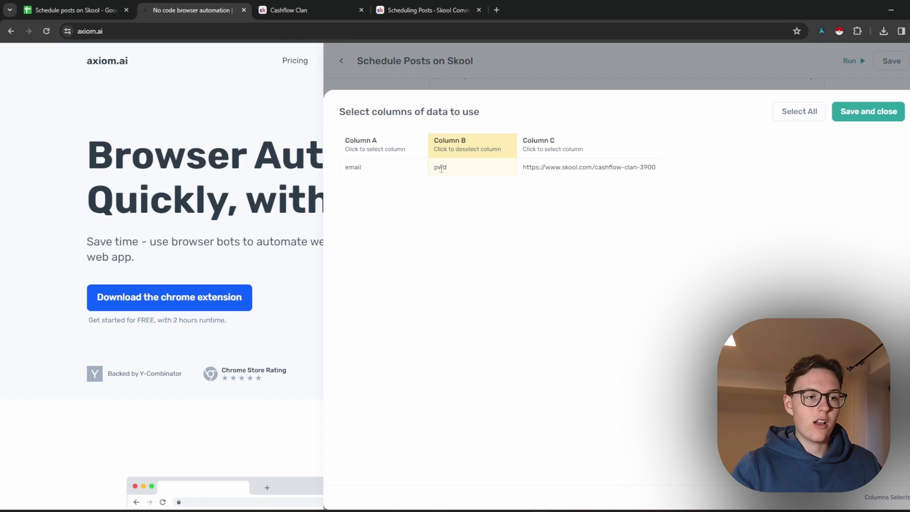
pyautogui.click(851, 112)
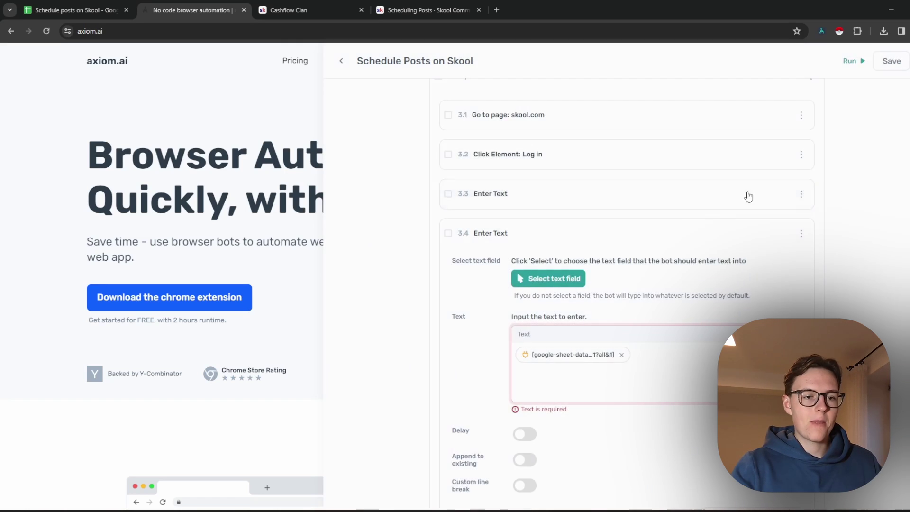
pyautogui.click(664, 238)
# Step: Replace step 4's Go to page URL with column C of google-sheet-data_1, the Skool community link
pyautogui.scroll(-3, 600, 278)
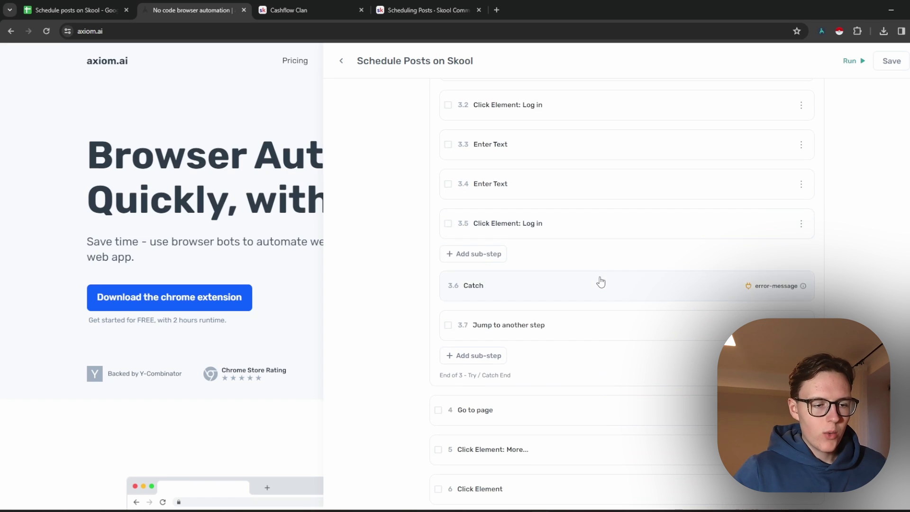
pyautogui.scroll(-1, 573, 272)
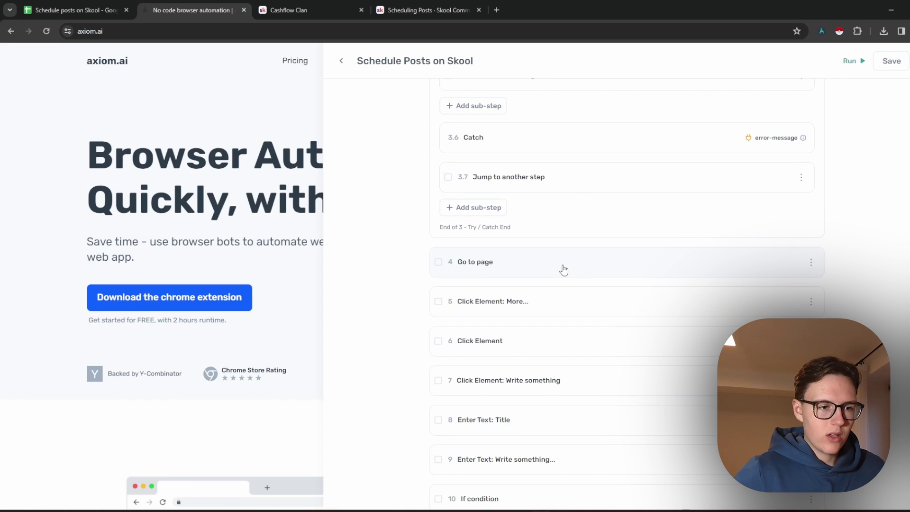
pyautogui.click(563, 270)
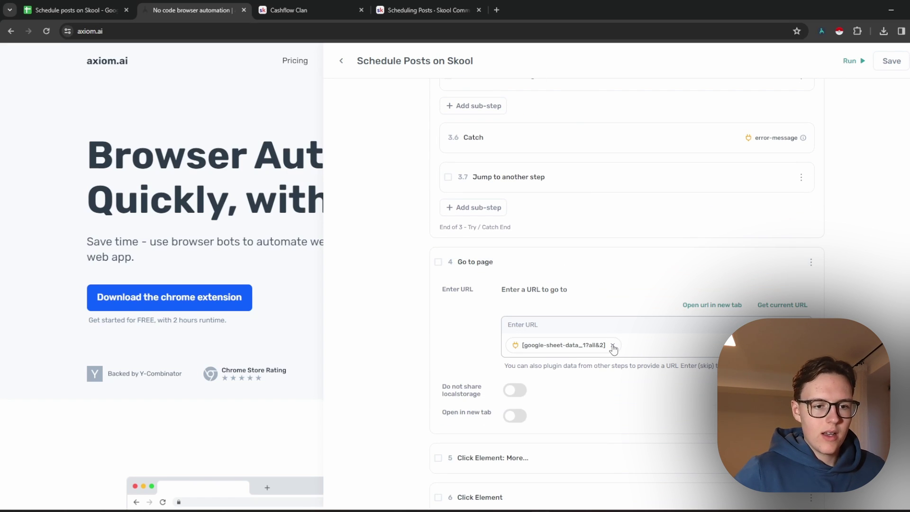
pyautogui.click(613, 346)
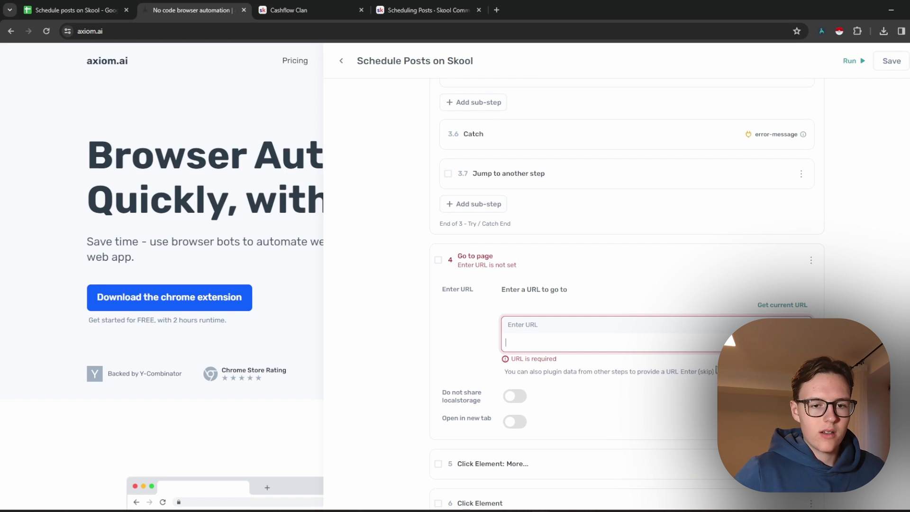
pyautogui.click(656, 375)
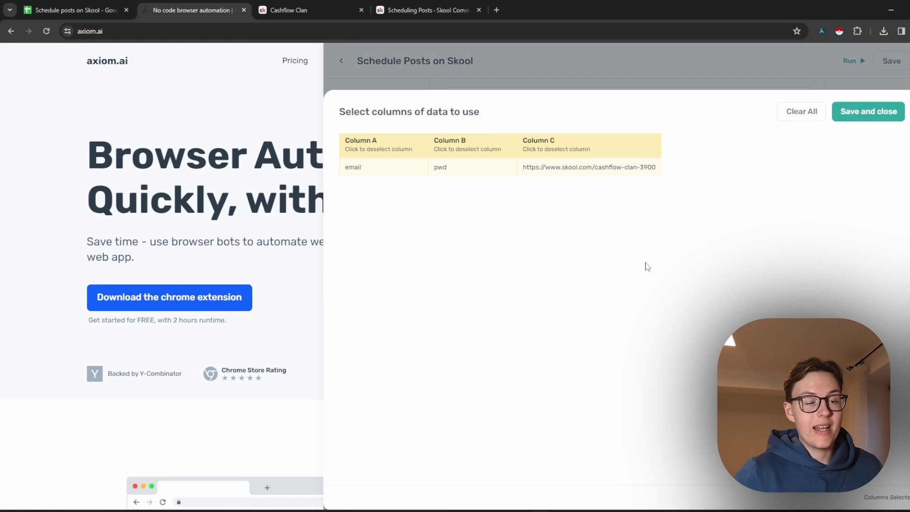
pyautogui.click(788, 119)
pyautogui.click(590, 148)
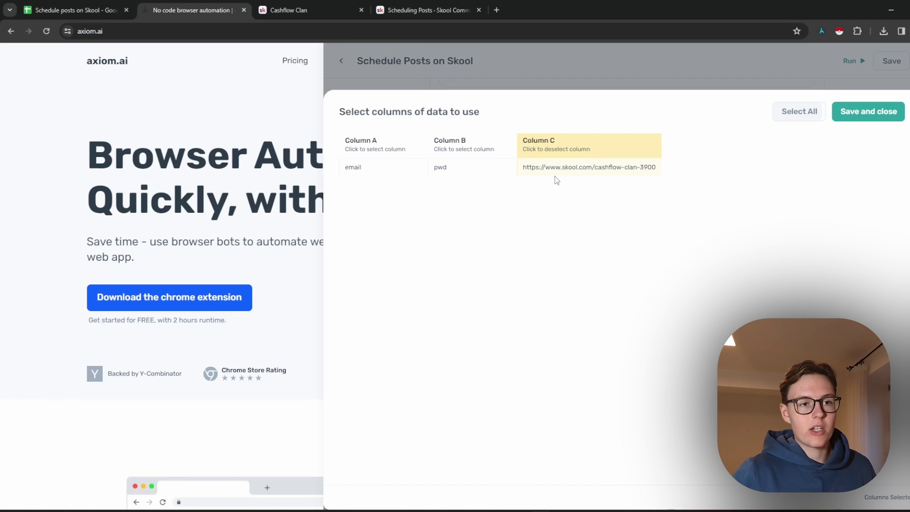
pyautogui.click(850, 117)
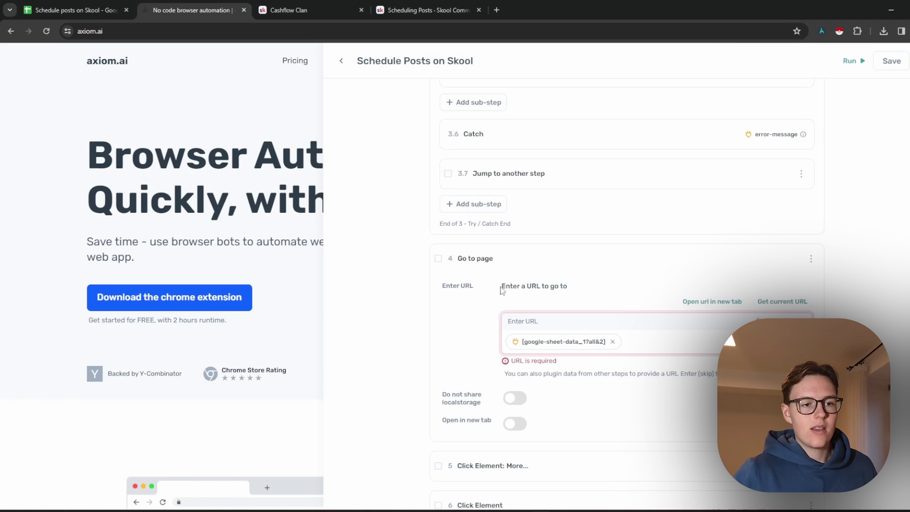
pyautogui.click(559, 267)
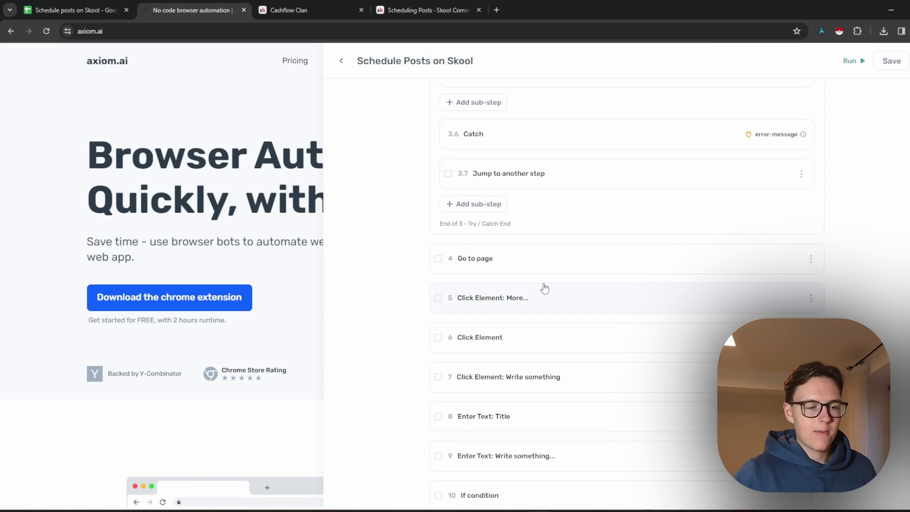
# Step: Remove the existing sheet-data chip from step 8's Title text
pyautogui.scroll(-2, 543, 286)
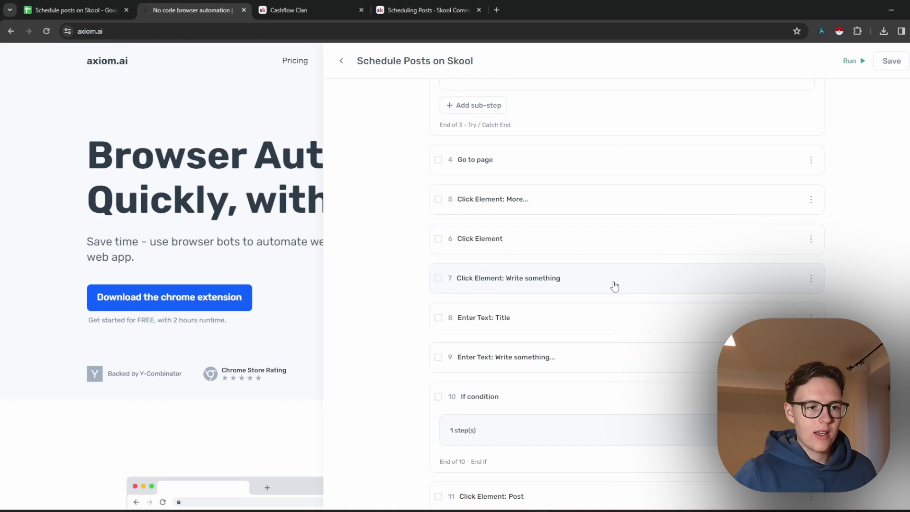
pyautogui.click(615, 286)
pyautogui.click(629, 288)
pyautogui.scroll(-1, 591, 294)
pyautogui.click(588, 267)
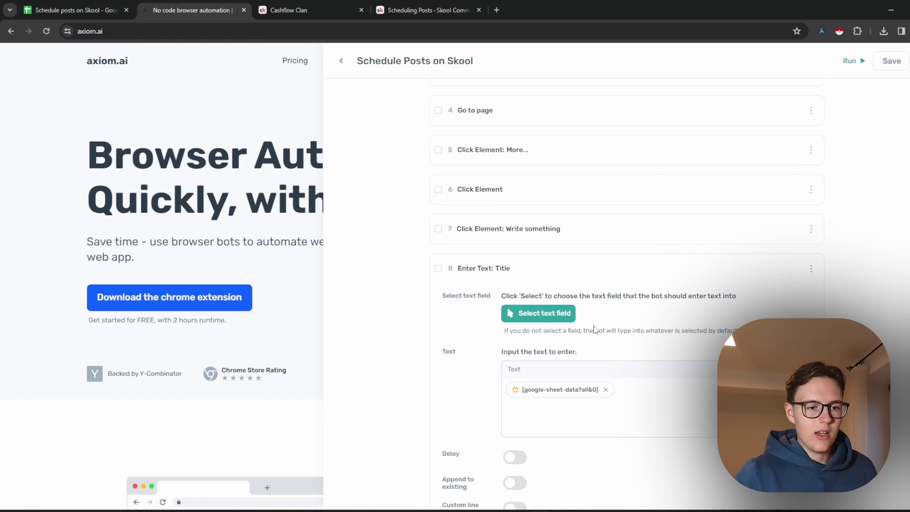
pyautogui.click(615, 395)
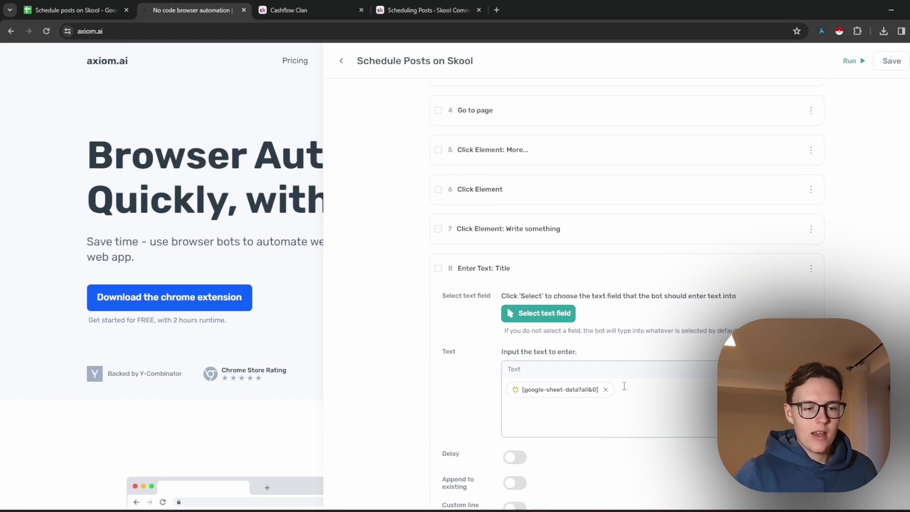
pyautogui.scroll(-2, 611, 394)
pyautogui.scroll(-1, 625, 303)
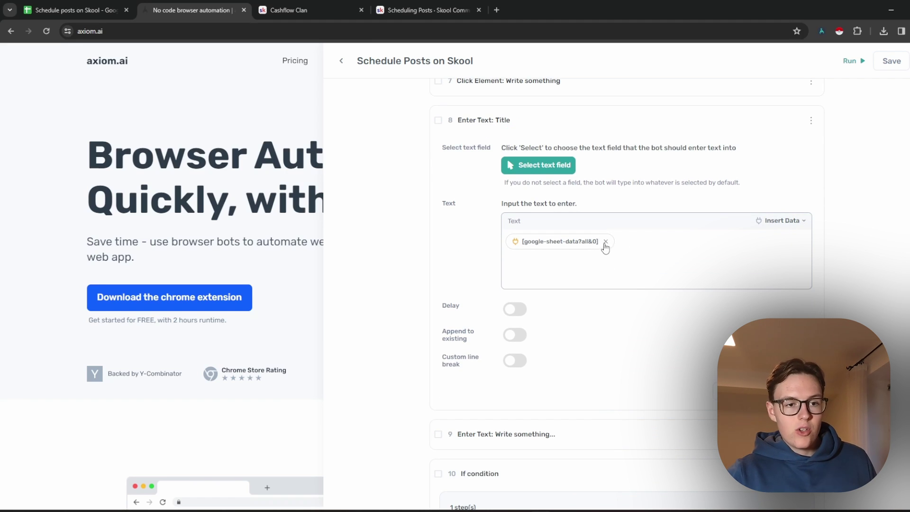
pyautogui.click(606, 241)
# Step: Insert google-sheet-data into the Title text using only column A
pyautogui.click(768, 223)
pyautogui.click(742, 246)
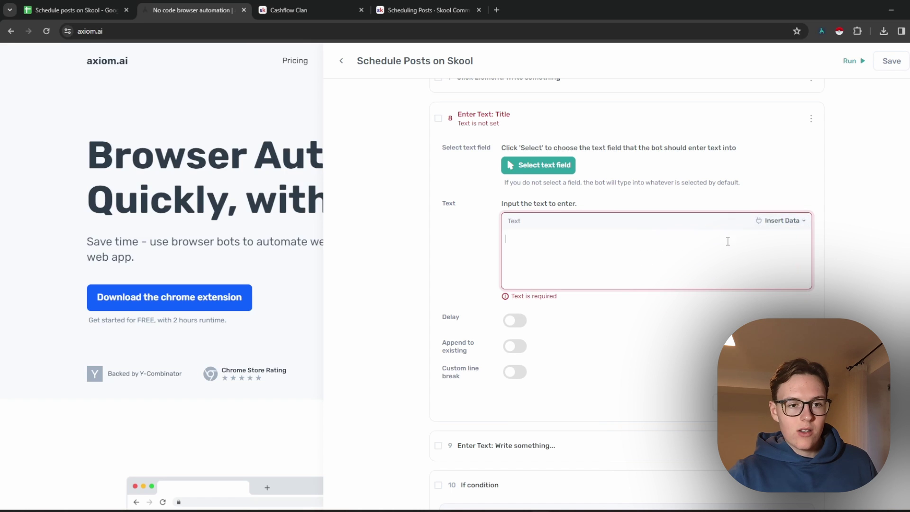
pyautogui.click(777, 222)
pyautogui.click(740, 244)
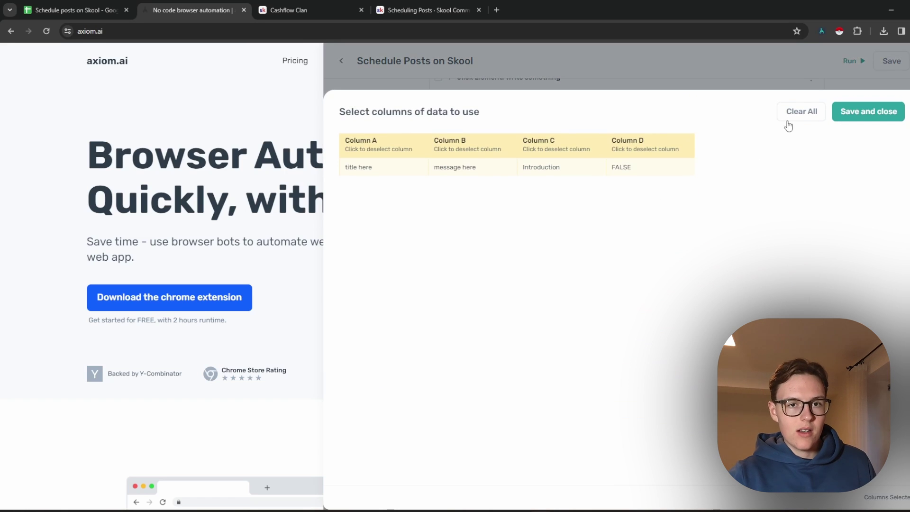
pyautogui.click(802, 112)
pyautogui.click(392, 157)
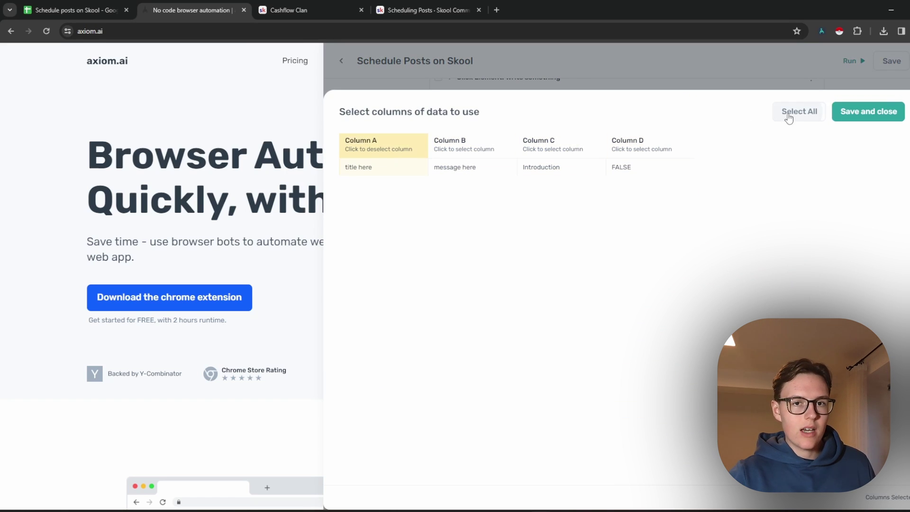
pyautogui.click(841, 113)
pyautogui.click(630, 121)
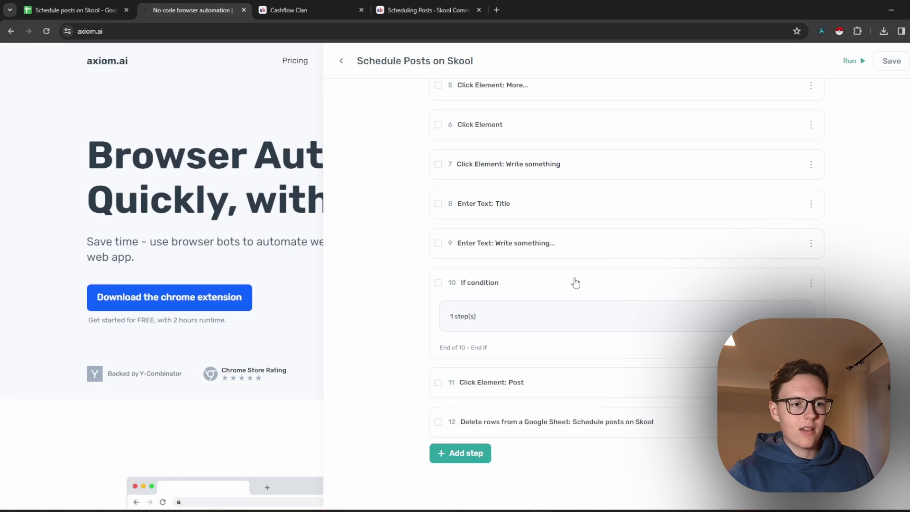
# Step: Review the message text and If condition steps, then save the Schedule Posts on Skool bot
pyautogui.scroll(-1, 573, 246)
pyautogui.click(590, 245)
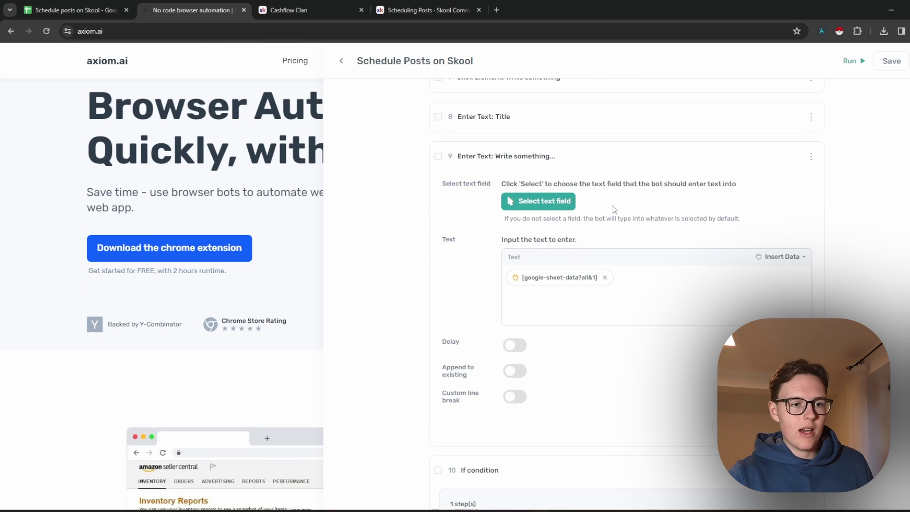
pyautogui.click(622, 162)
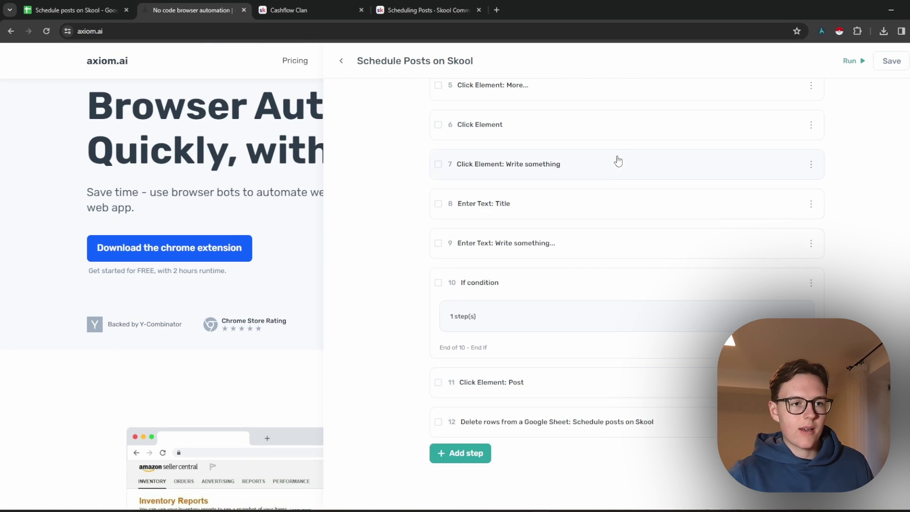
pyautogui.click(571, 287)
pyautogui.scroll(-3, 573, 272)
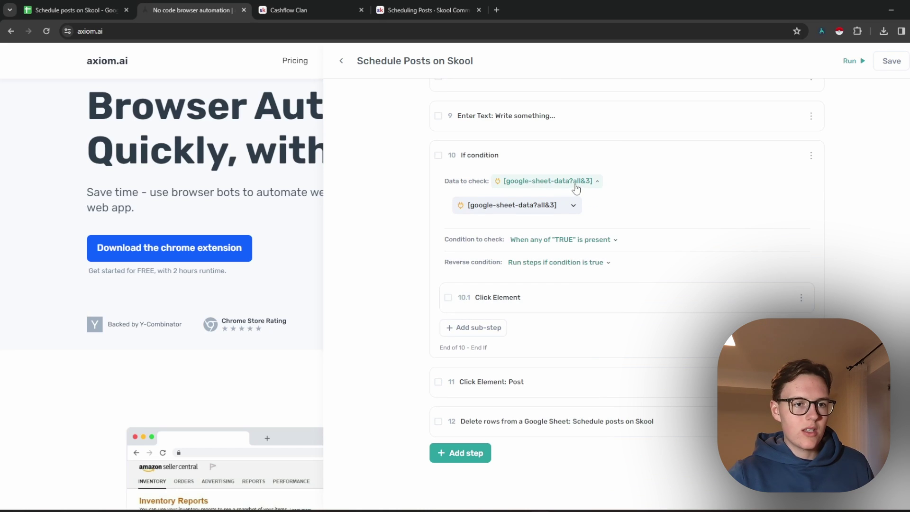
pyautogui.click(605, 150)
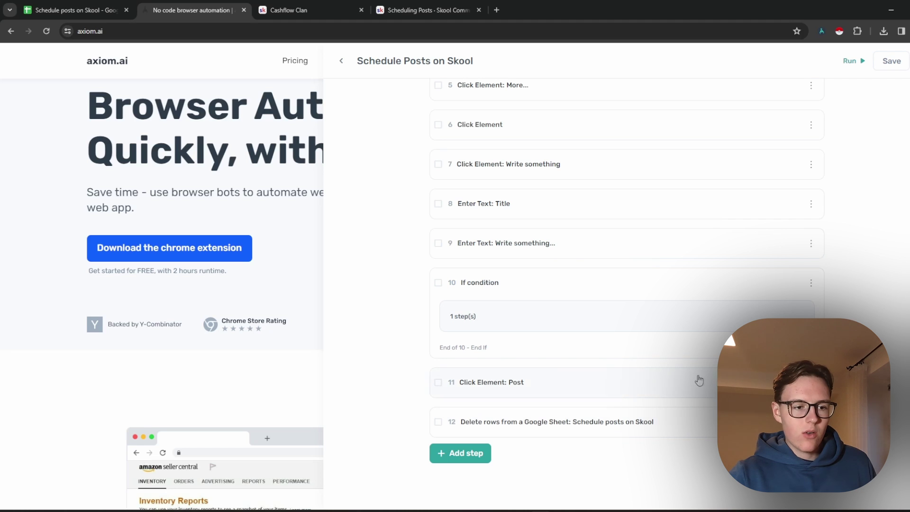
pyautogui.click(884, 65)
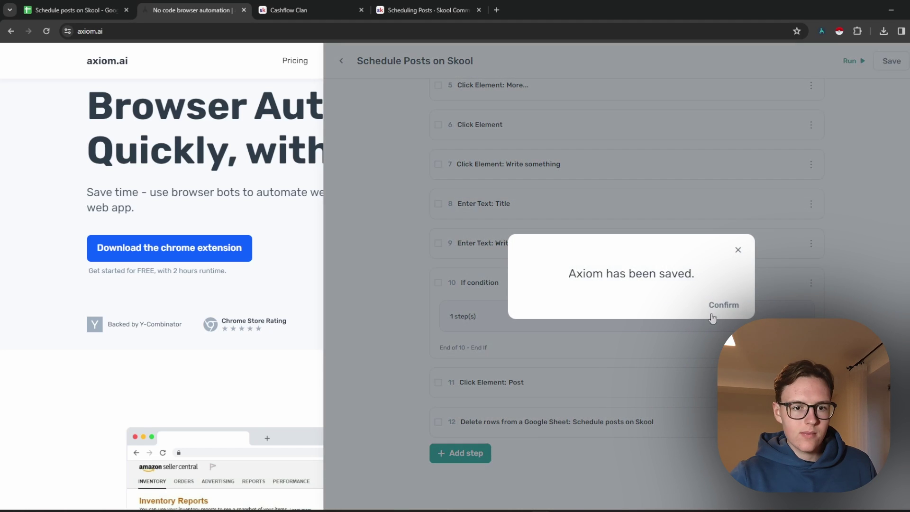
pyautogui.click(719, 305)
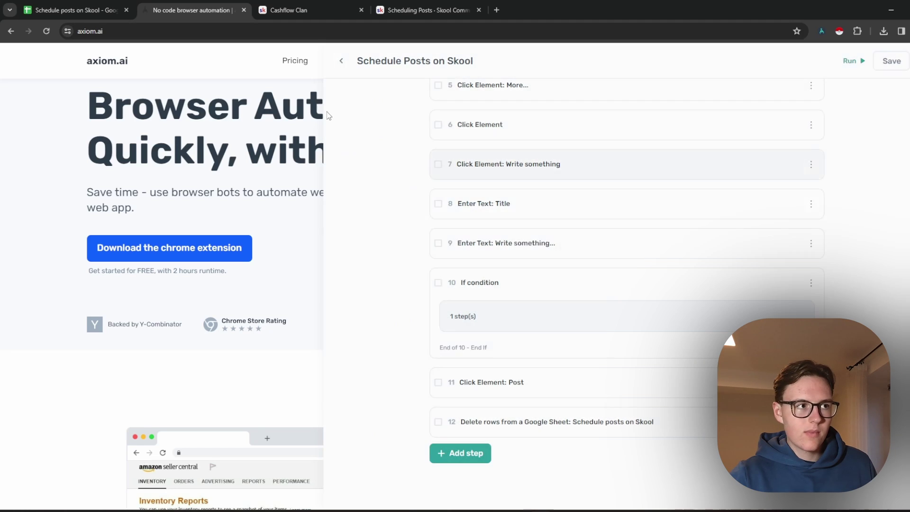
# Step: Run the Schedule Posts on Skool bot with Run w/ desktop from the axiom.ai editor
pyautogui.click(82, 5)
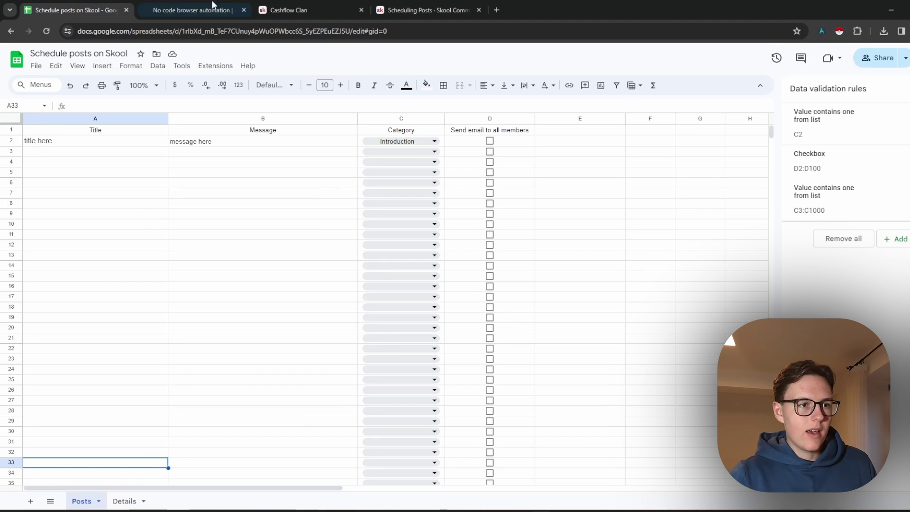
pyautogui.click(186, 5)
pyautogui.click(851, 61)
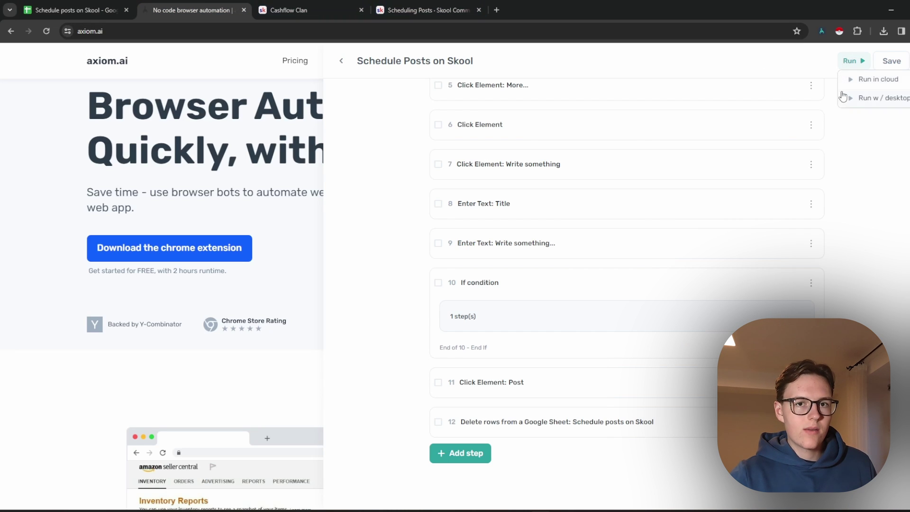
pyautogui.click(848, 100)
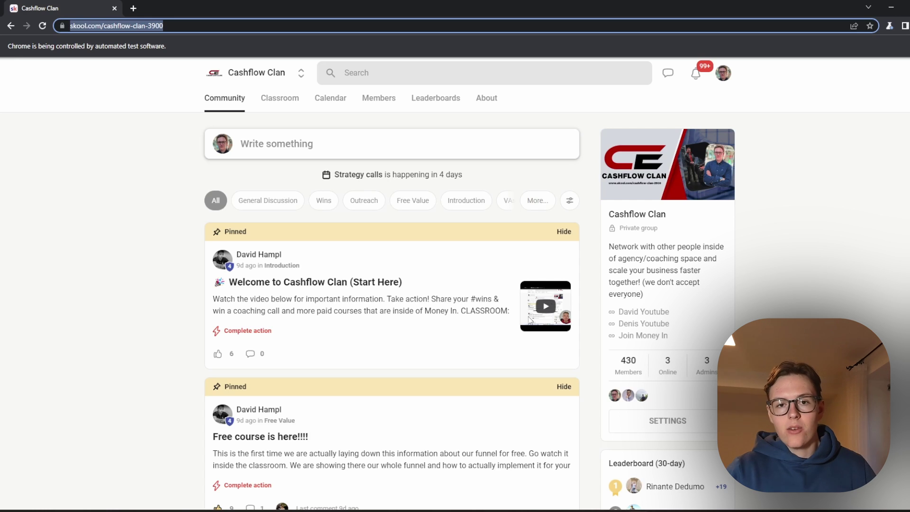
# Step: Post to Cashflow Clan with title 'title here' and body 'message here'
pyautogui.press('Return')
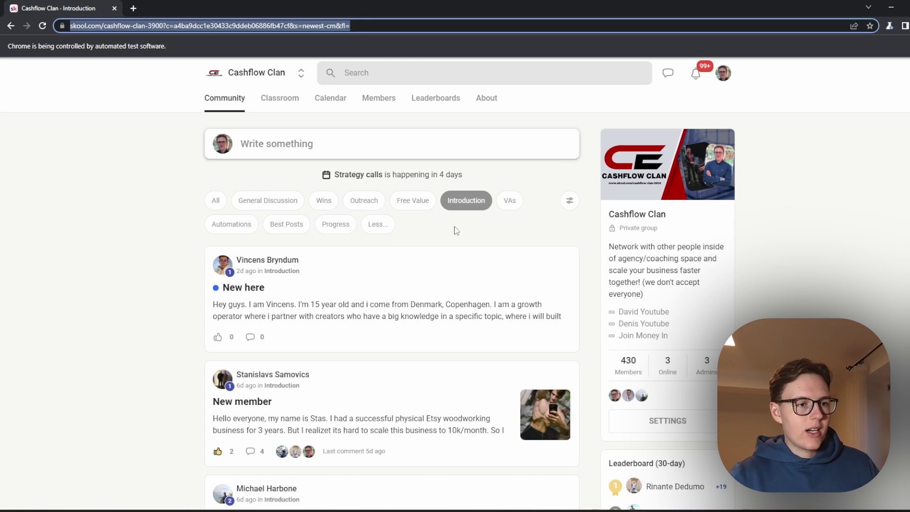
pyautogui.click(429, 152)
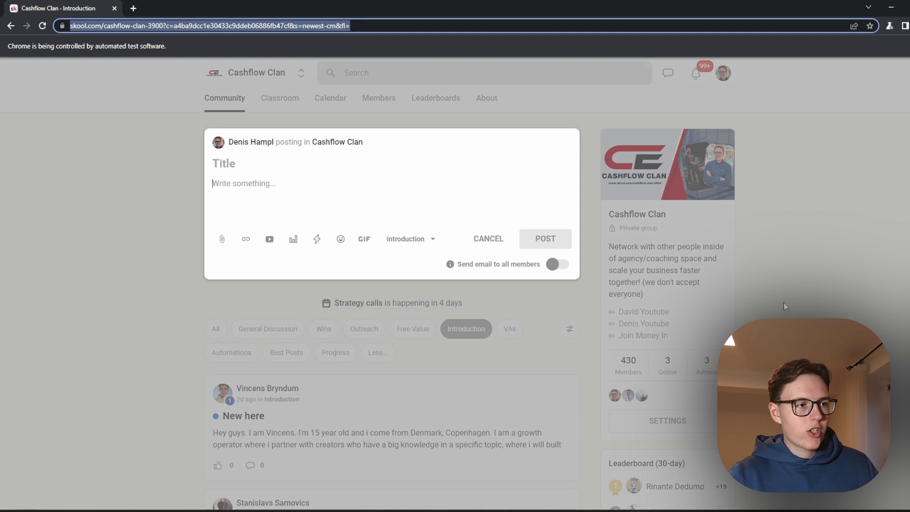
pyautogui.click(440, 167)
pyautogui.write('title here')
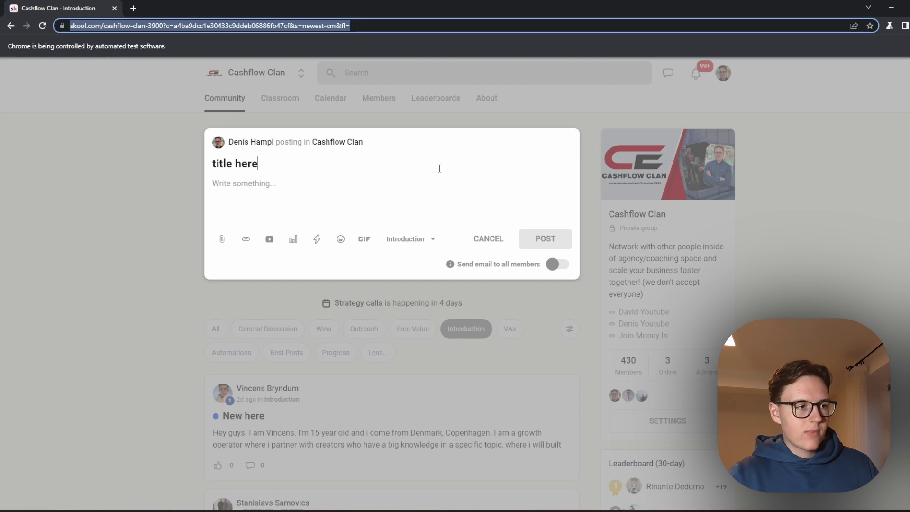
pyautogui.click(414, 183)
pyautogui.write('message here')
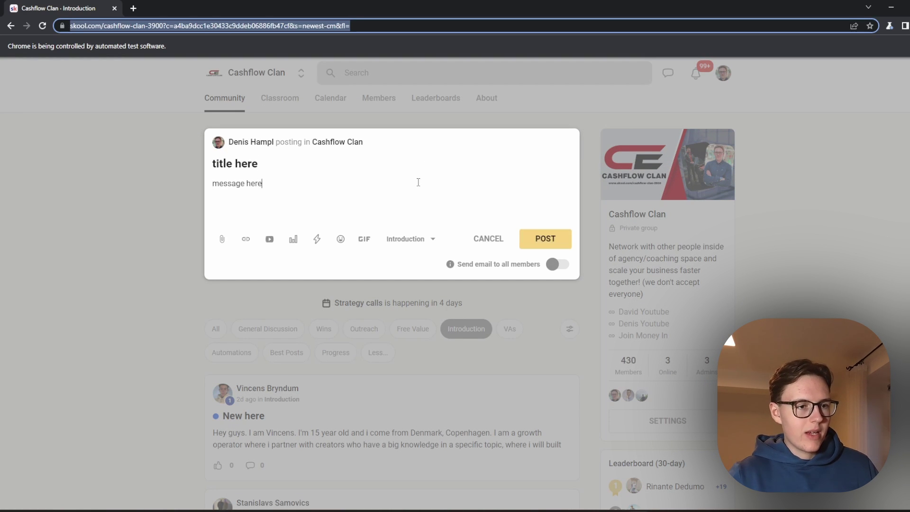
pyautogui.click(554, 250)
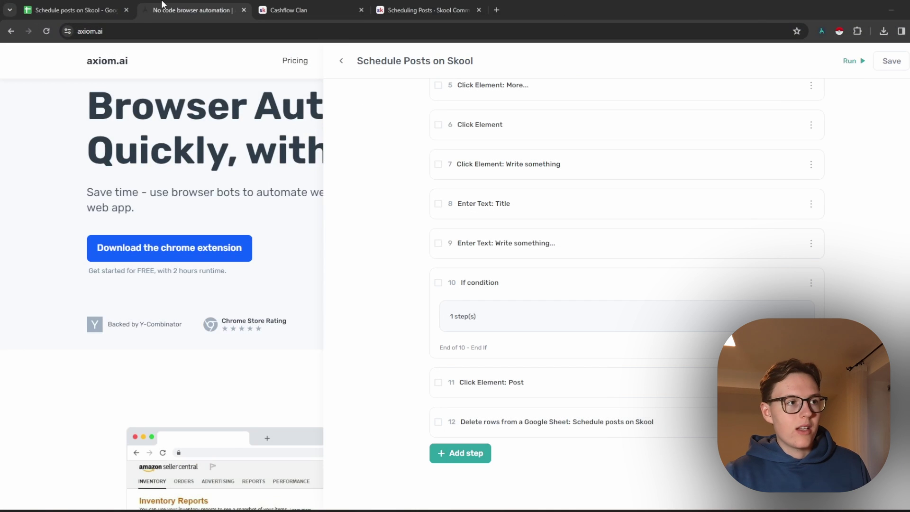
# Step: Check row 2 of the Posts sheet, clearing then restoring it, and close the axiom.ai bot editor
pyautogui.click(76, 10)
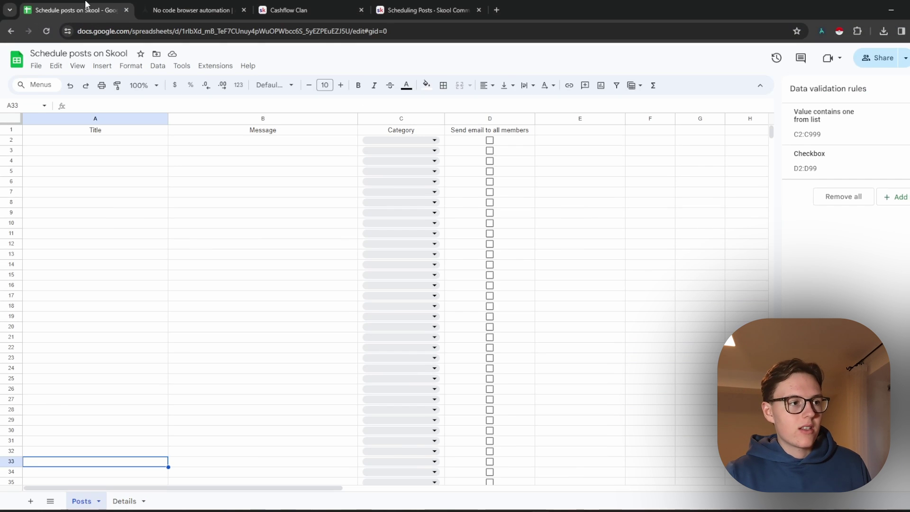
pyautogui.moveTo(83, 142); pyautogui.dragTo(281, 154)
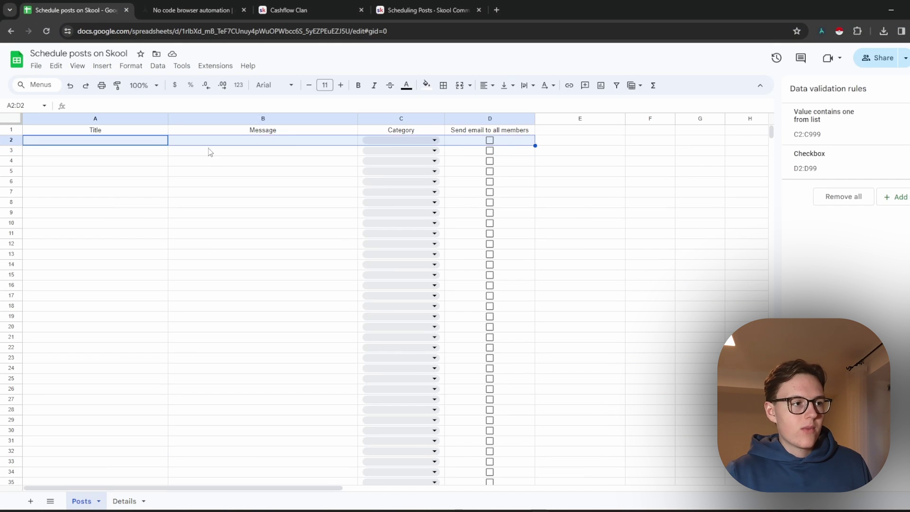
pyautogui.press('Delete')
pyautogui.click(95, 145)
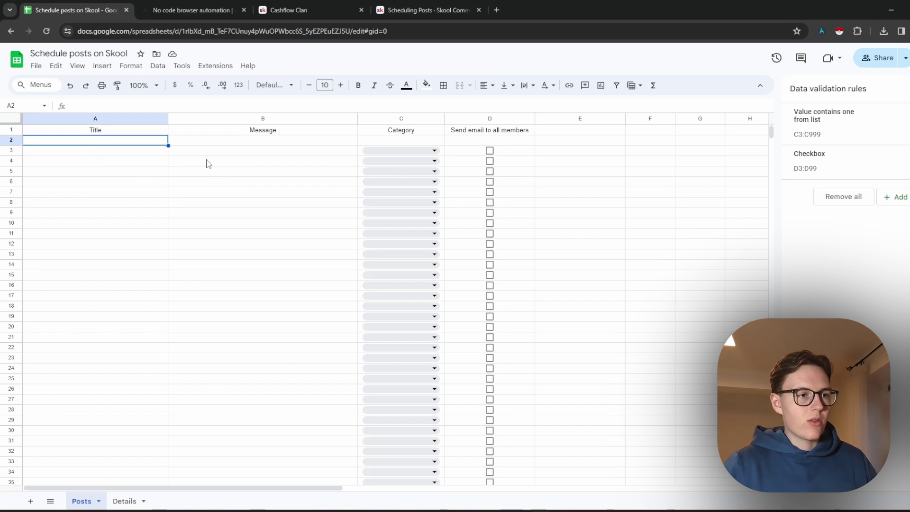
pyautogui.hotkey('ctrl', 'z')
pyautogui.click(142, 140)
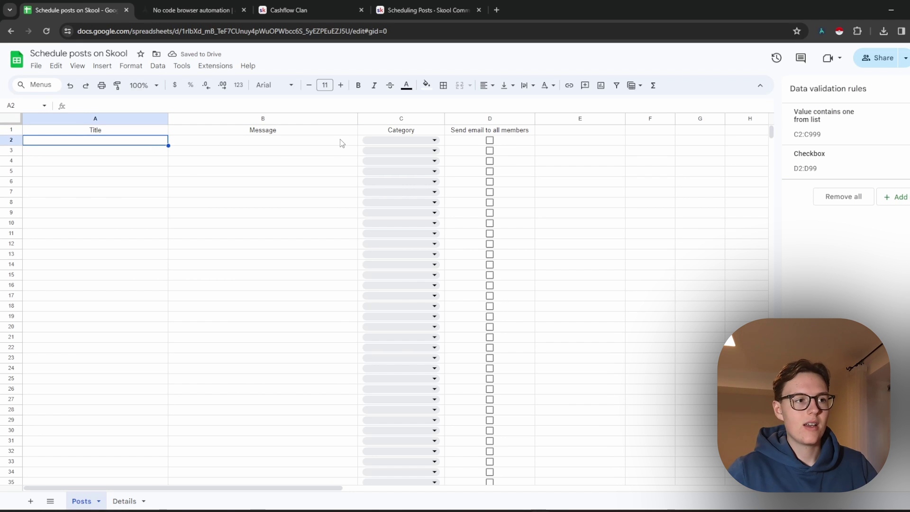
pyautogui.click(199, 6)
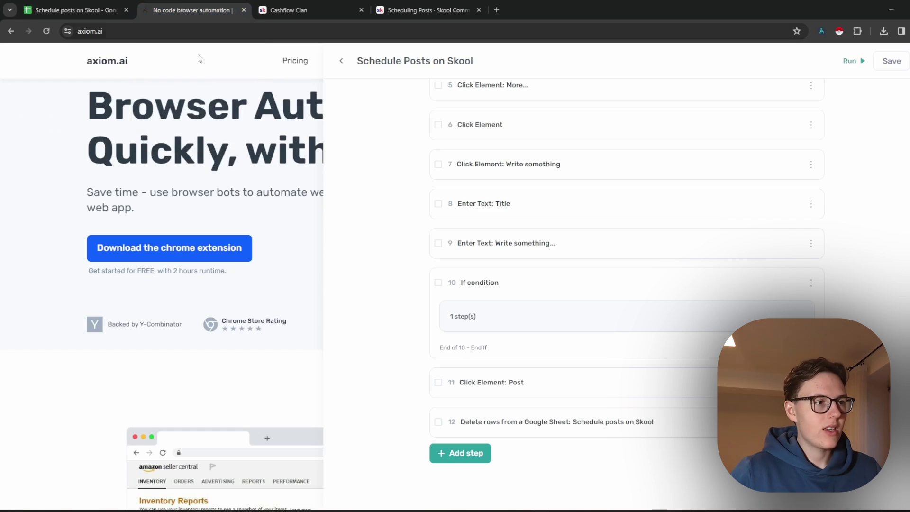
pyautogui.click(344, 60)
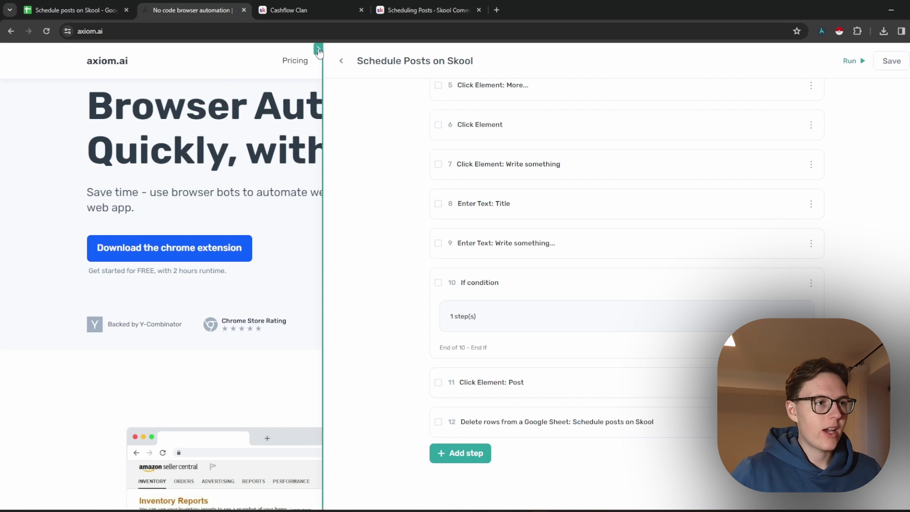
# Step: Open the axiom.ai pricing page and highlight the Axiom Pro $50/month price
pyautogui.click(294, 62)
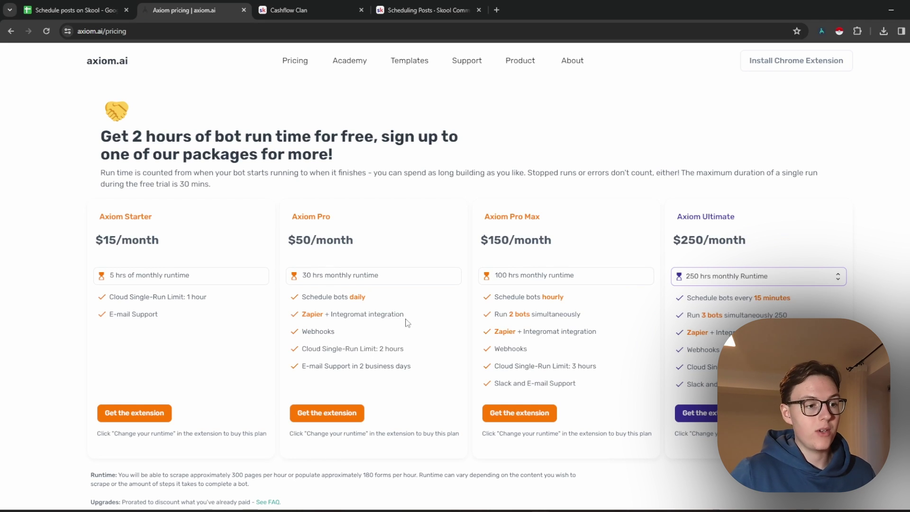
pyautogui.moveTo(356, 240); pyautogui.dragTo(285, 242)
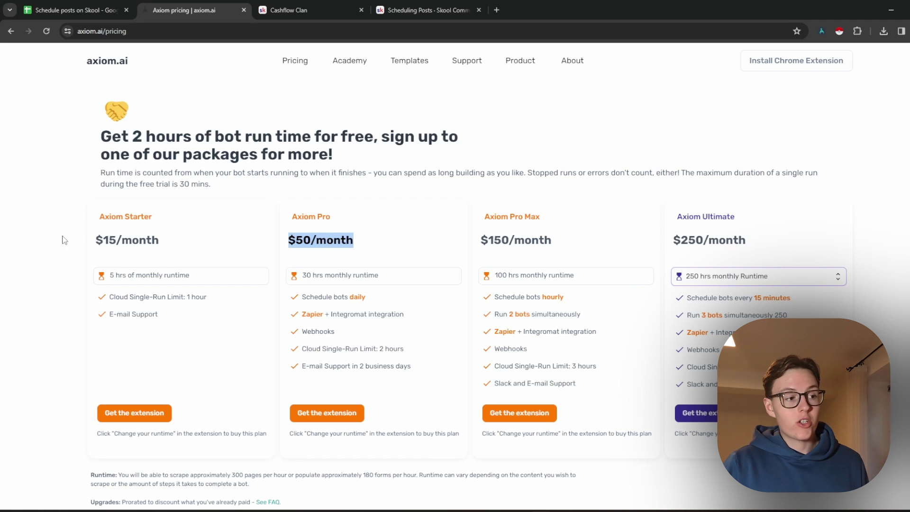
pyautogui.click(62, 214)
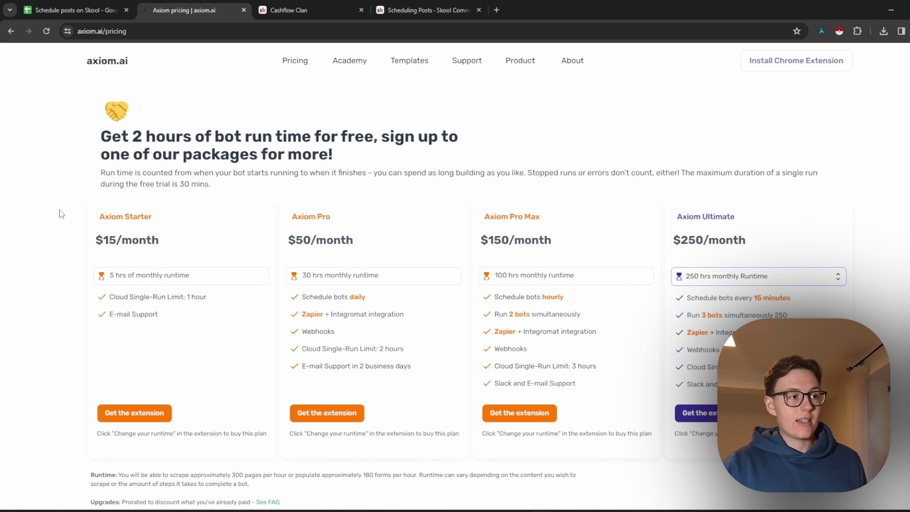
pyautogui.click(413, 7)
pyautogui.click(285, 11)
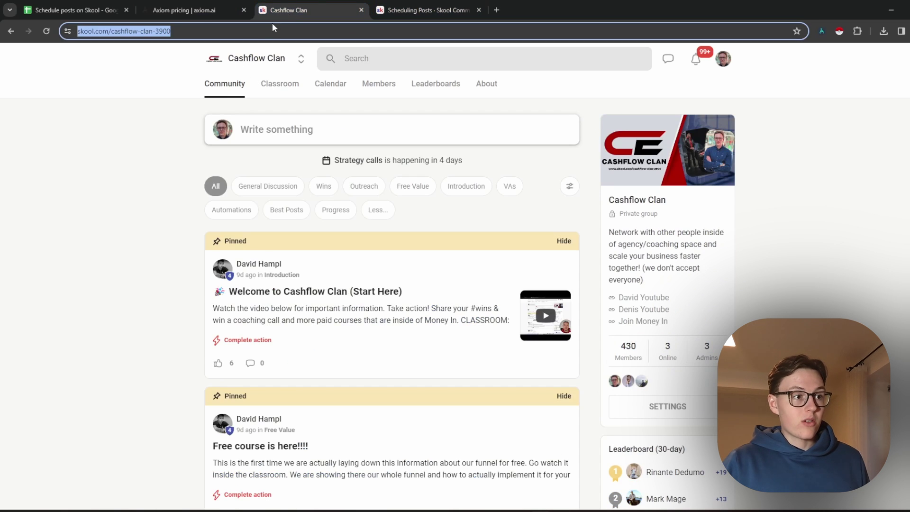
pyautogui.click(142, 13)
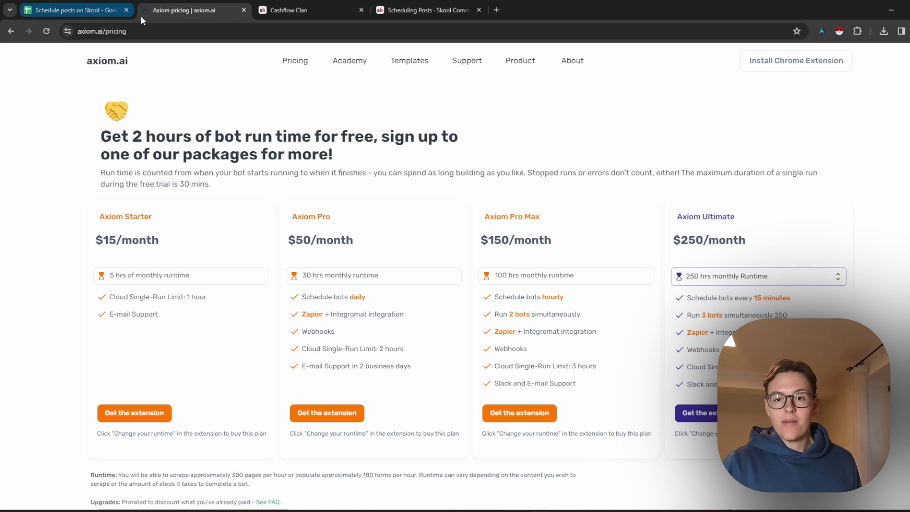
# Step: Glance at the spreadsheet, then highlight Axiom Pro's $50/month price again on the pricing page
pyautogui.click(84, 3)
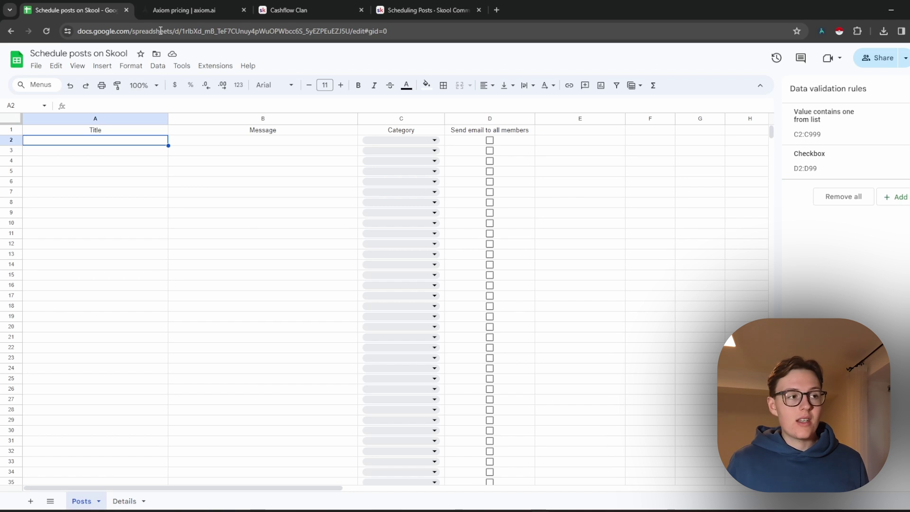
pyautogui.click(170, 6)
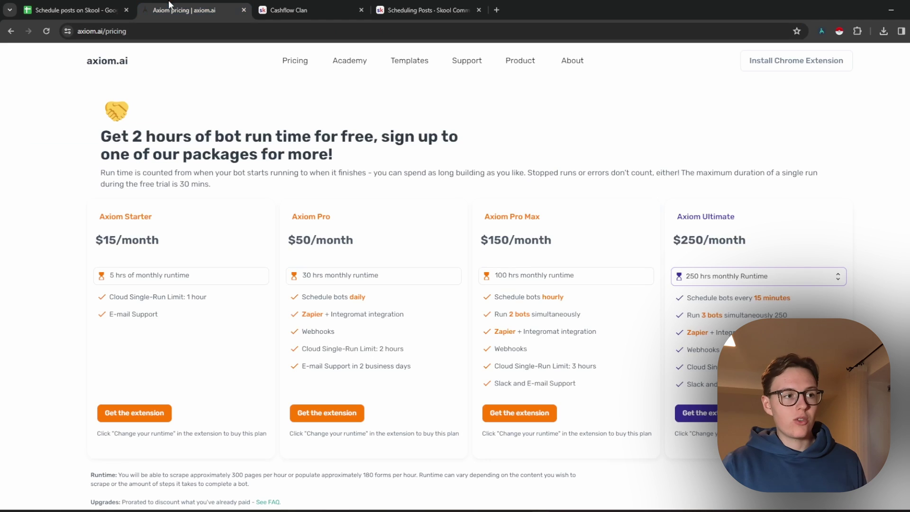
pyautogui.moveTo(363, 243); pyautogui.dragTo(290, 242)
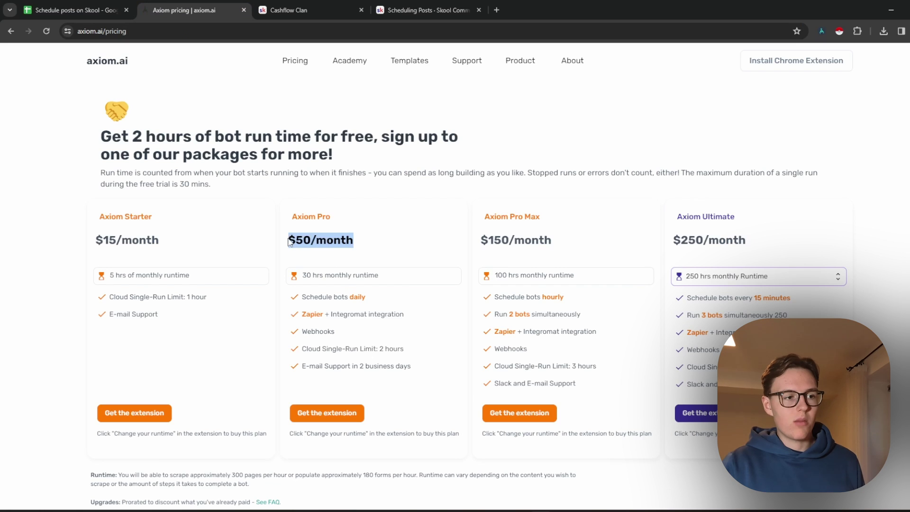
pyautogui.click(359, 242)
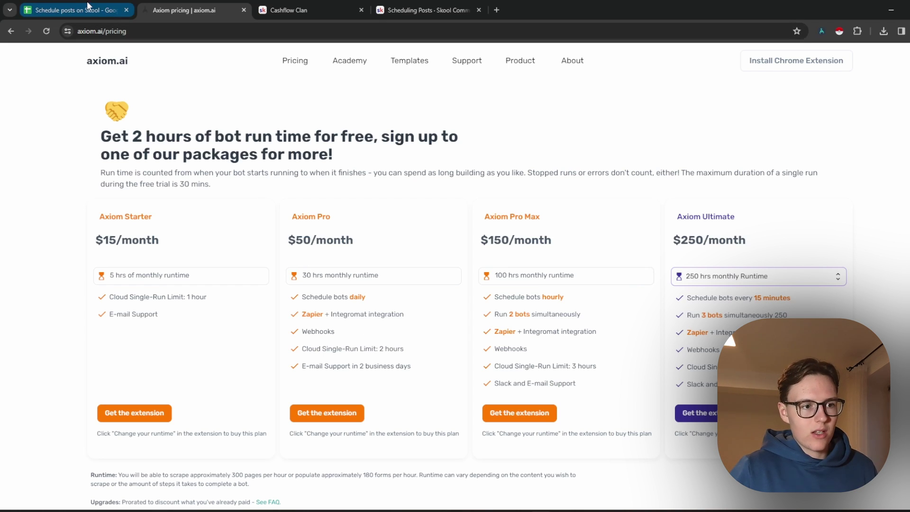
pyautogui.moveTo(363, 244); pyautogui.dragTo(288, 240)
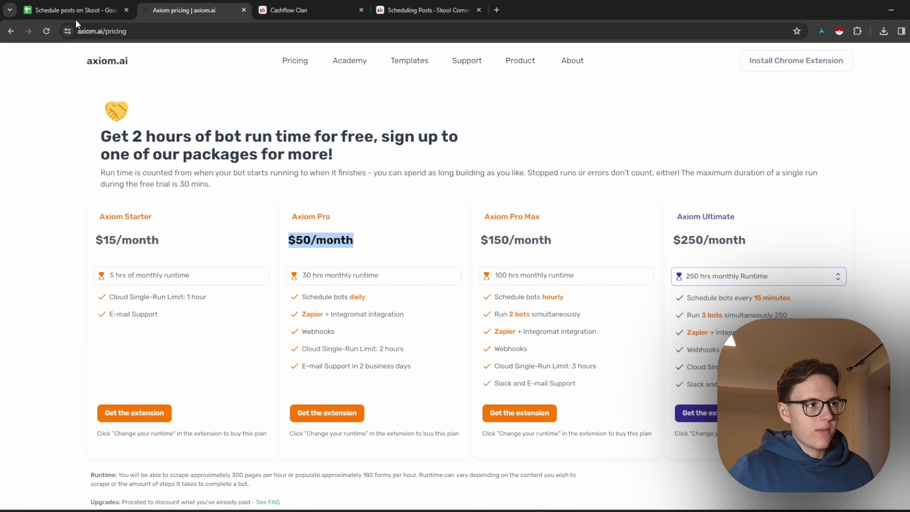
pyautogui.click(72, 7)
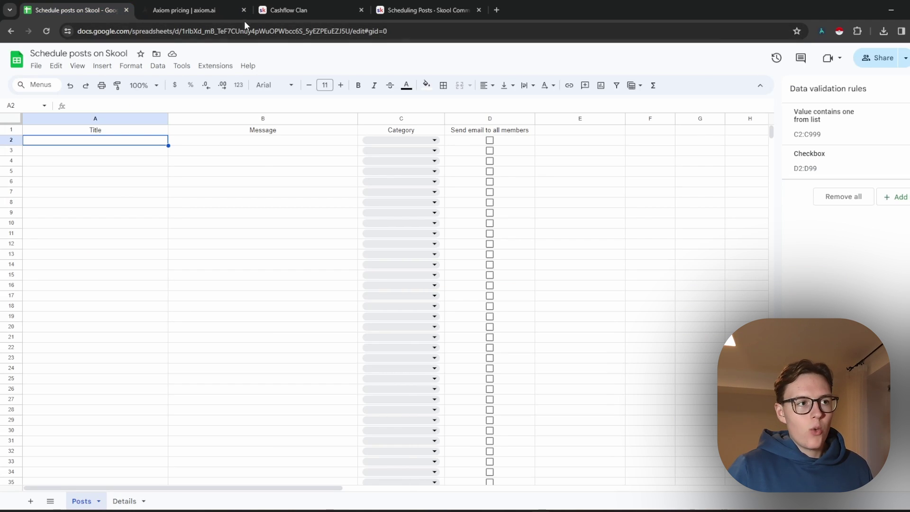
pyautogui.click(212, 9)
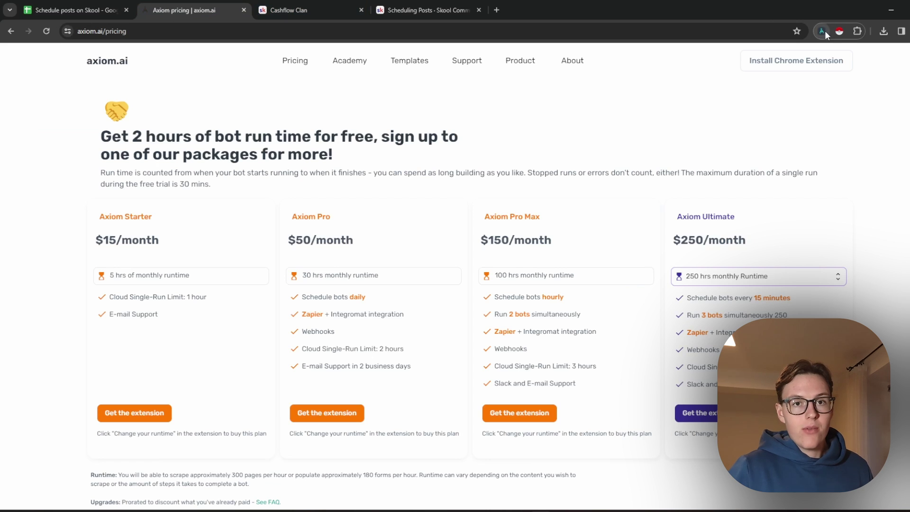
# Step: Open Settings for the Schedule Posts on Skool bot from the Axiom extension panel
pyautogui.click(823, 31)
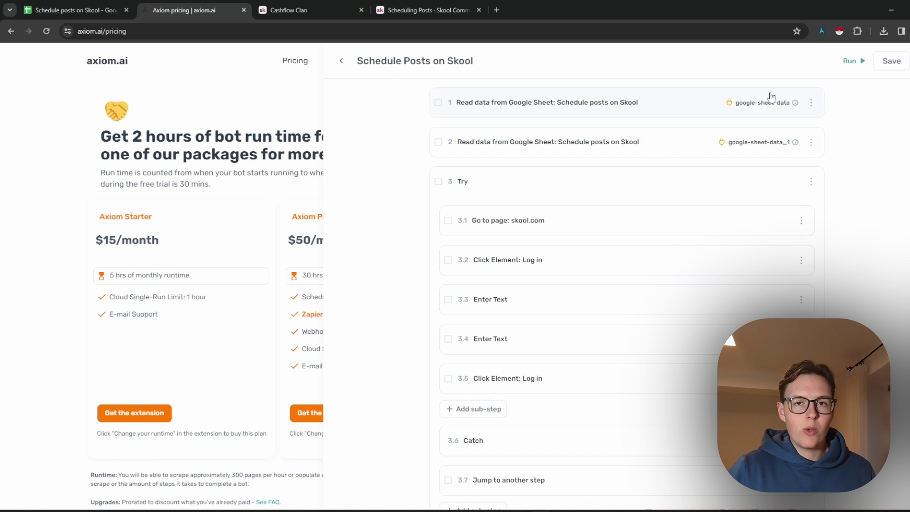
pyautogui.click(905, 61)
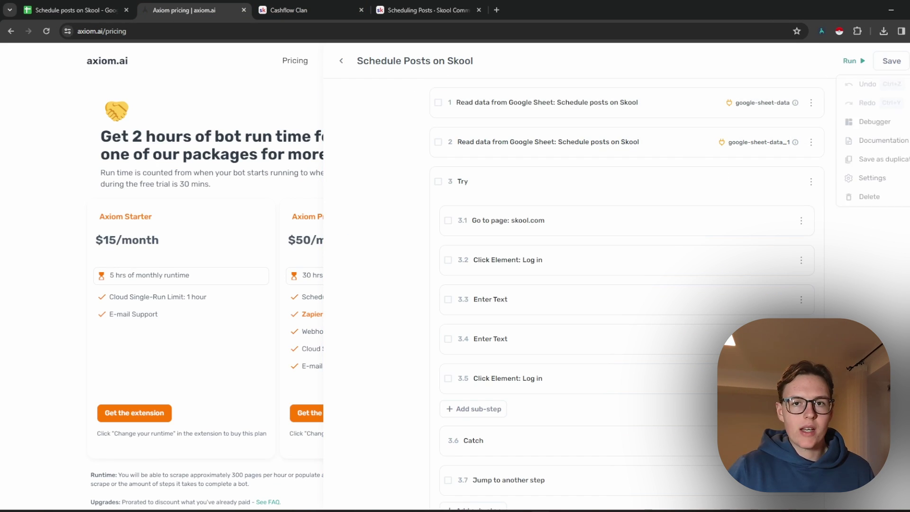
pyautogui.click(859, 178)
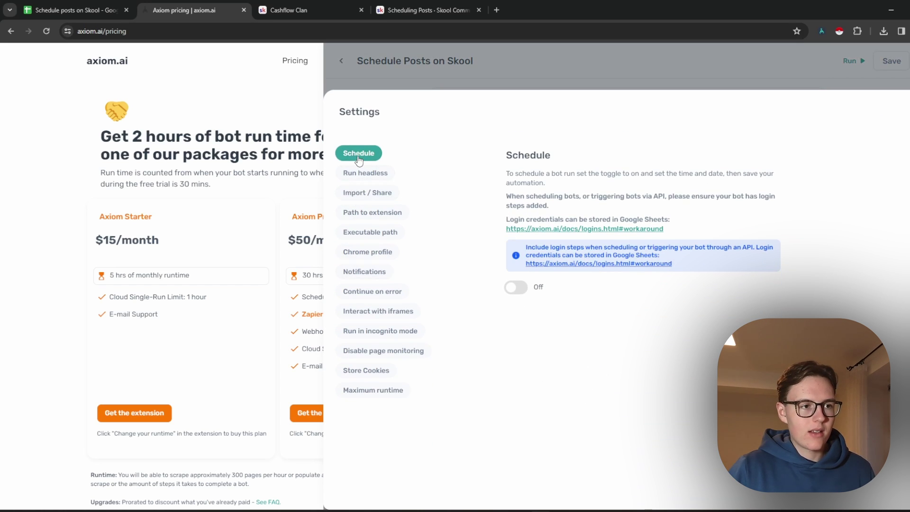
# Step: Switch Schedule On, keep start date 2024-03-08, and set the start time to 6:08 PM
pyautogui.click(514, 287)
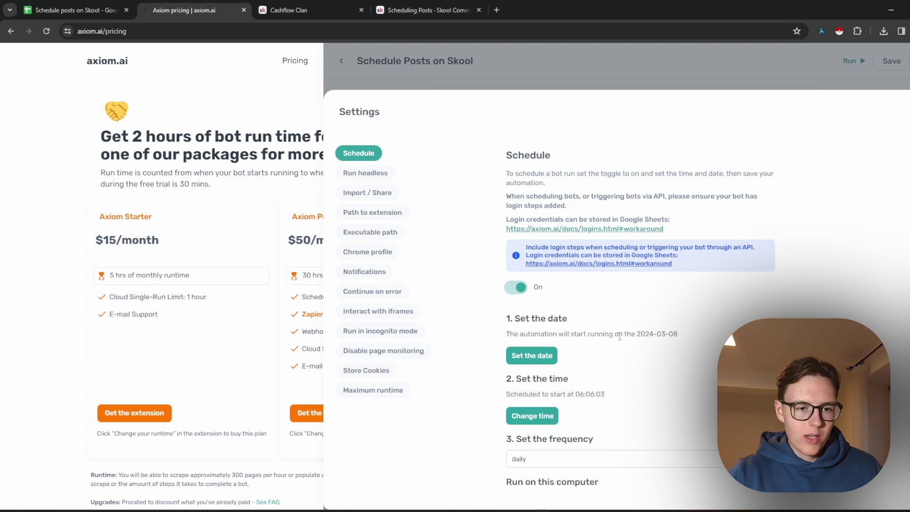
pyautogui.scroll(-1, 627, 317)
pyautogui.moveTo(568, 284); pyautogui.dragTo(681, 294)
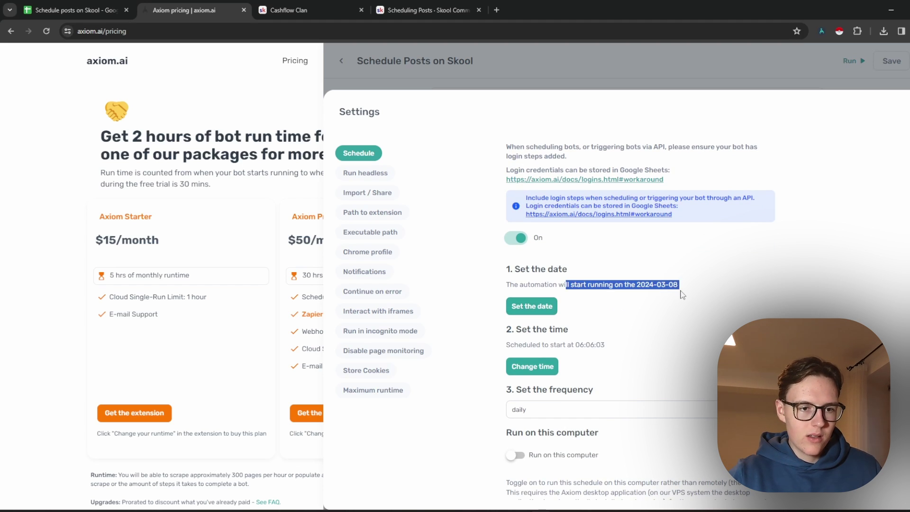
pyautogui.click(658, 292)
pyautogui.click(735, 300)
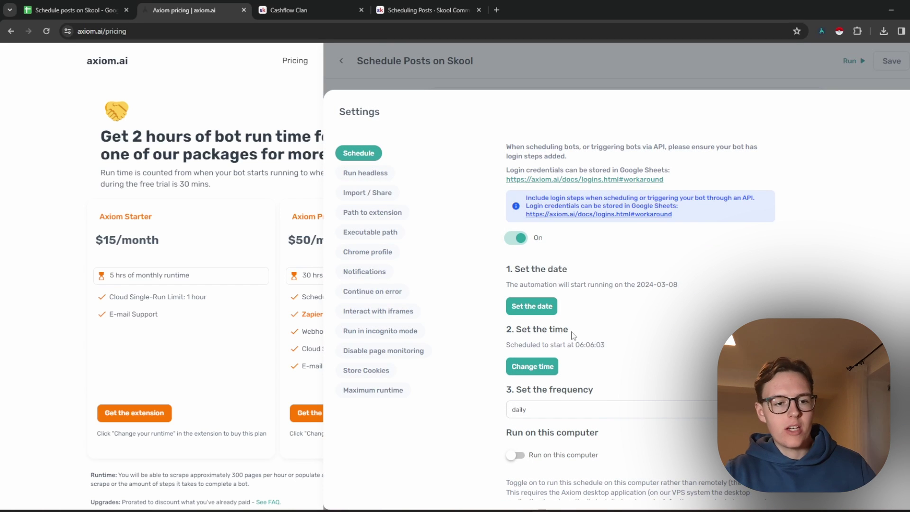
pyautogui.click(527, 365)
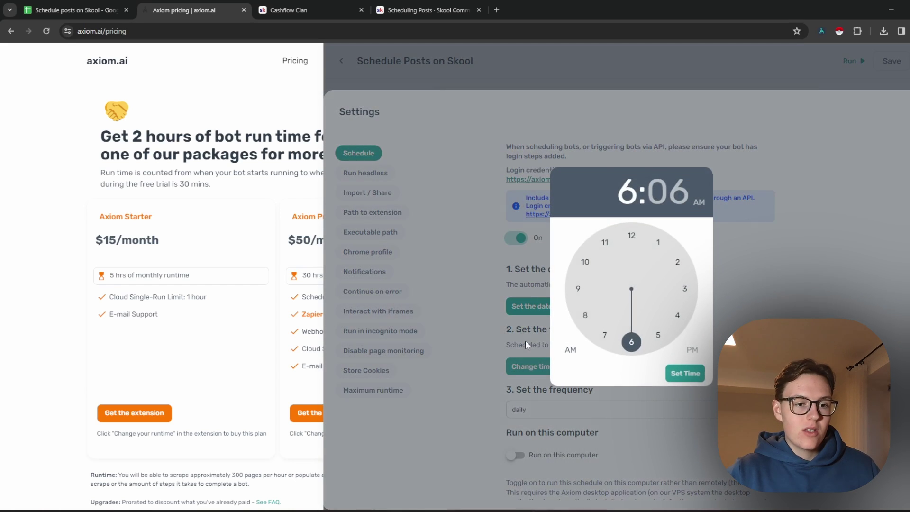
pyautogui.click(632, 343)
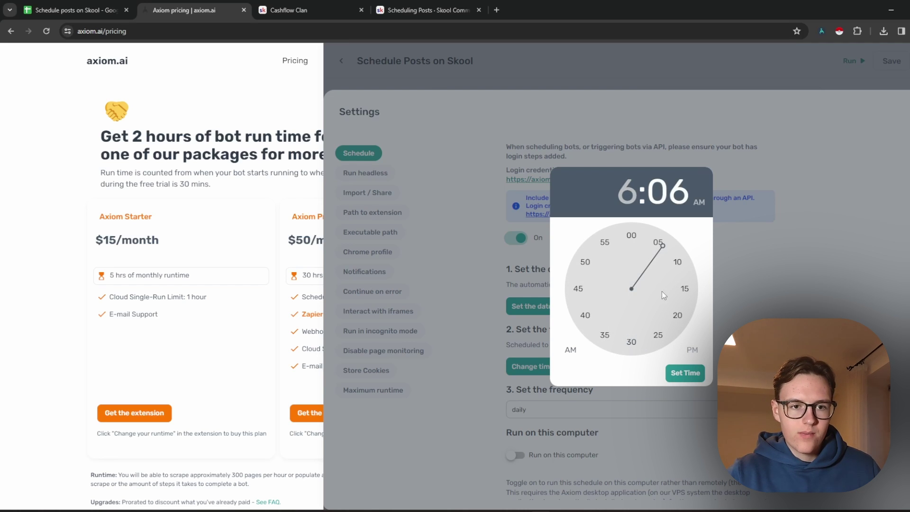
pyautogui.click(692, 349)
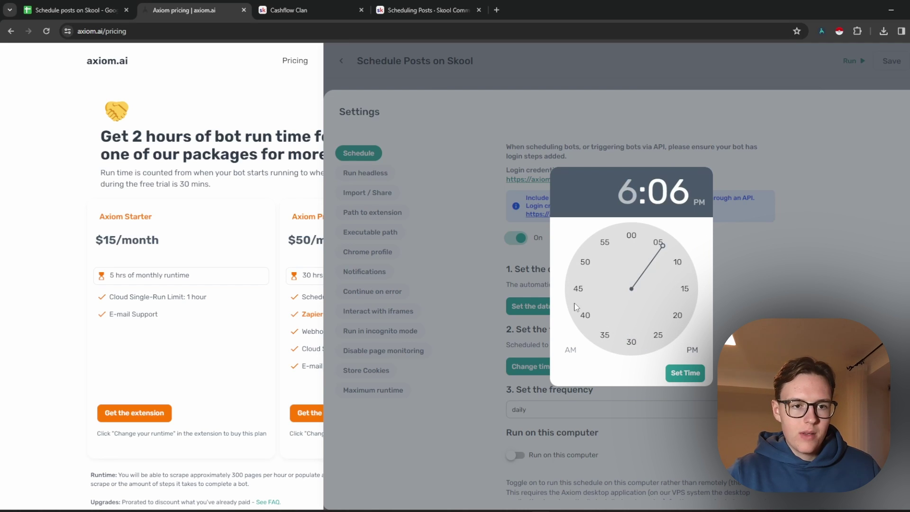
pyautogui.moveTo(668, 253); pyautogui.dragTo(672, 257)
pyautogui.click(677, 374)
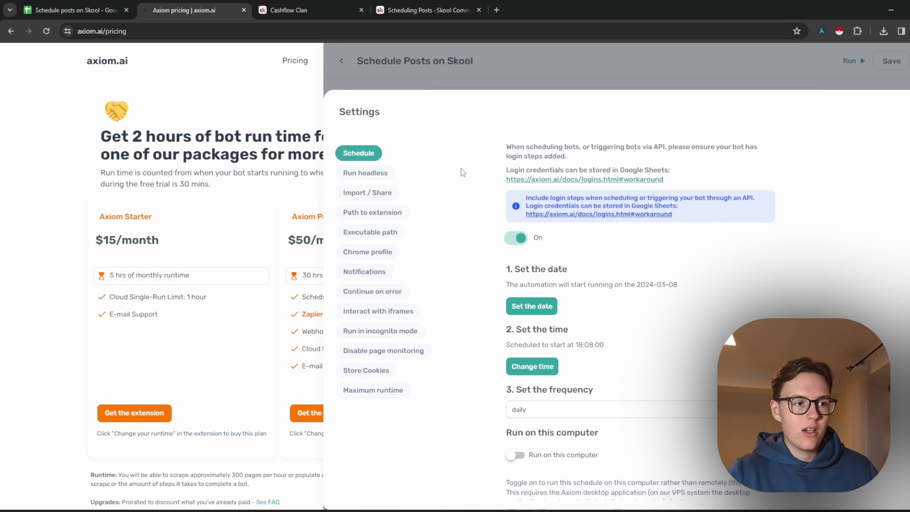
# Step: Close the Settings dialog and go back to the My Axioms list
pyautogui.click(565, 81)
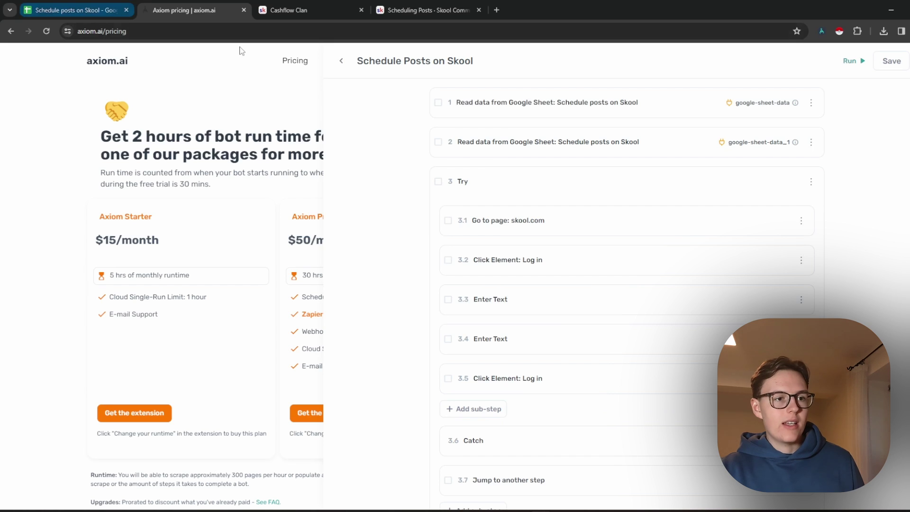
pyautogui.click(341, 62)
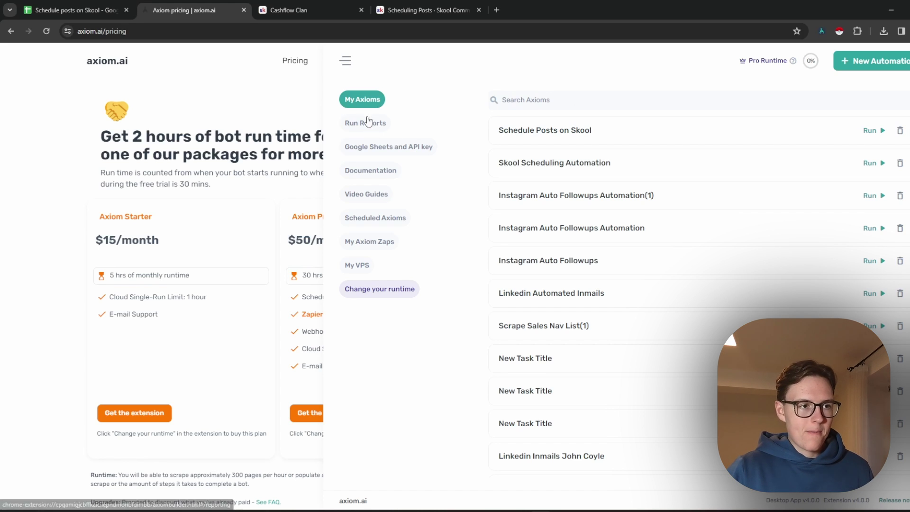
# Step: Open Scheduled Axioms and review Skool Scheduling Automation, next due March 9, 2024 at 3:59 AM
pyautogui.click(371, 221)
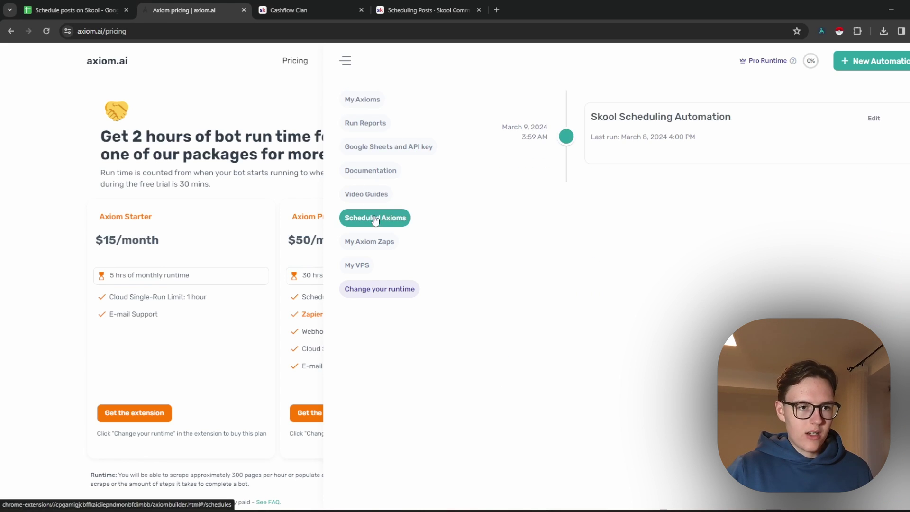
pyautogui.moveTo(732, 148); pyautogui.dragTo(593, 117)
pyautogui.click(586, 198)
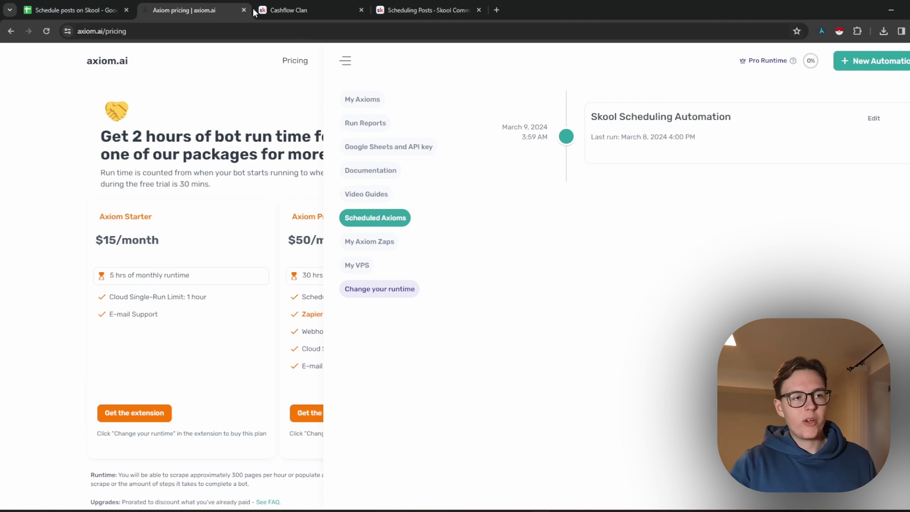
pyautogui.click(109, 33)
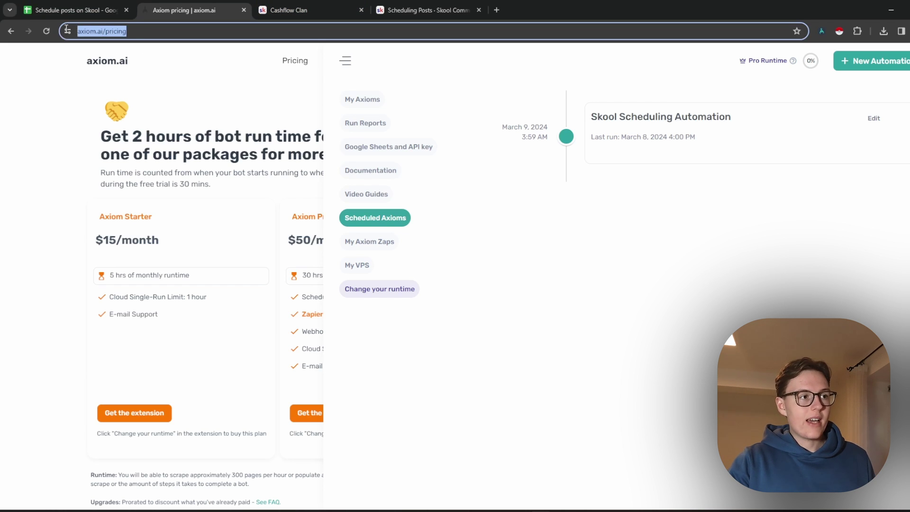
# Step: In the Schedule posts on Skool spreadsheet, review the Title and Message cells A2:B3 on Posts
pyautogui.click(71, 10)
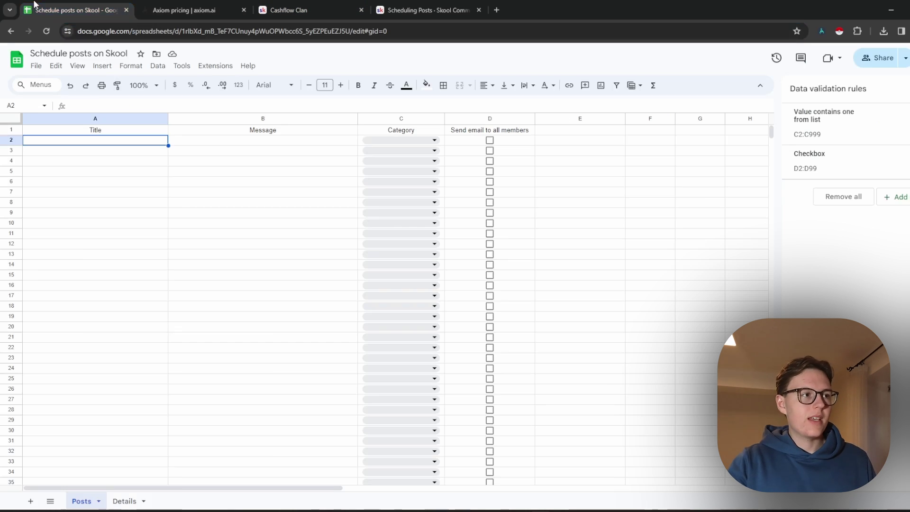
pyautogui.click(37, 66)
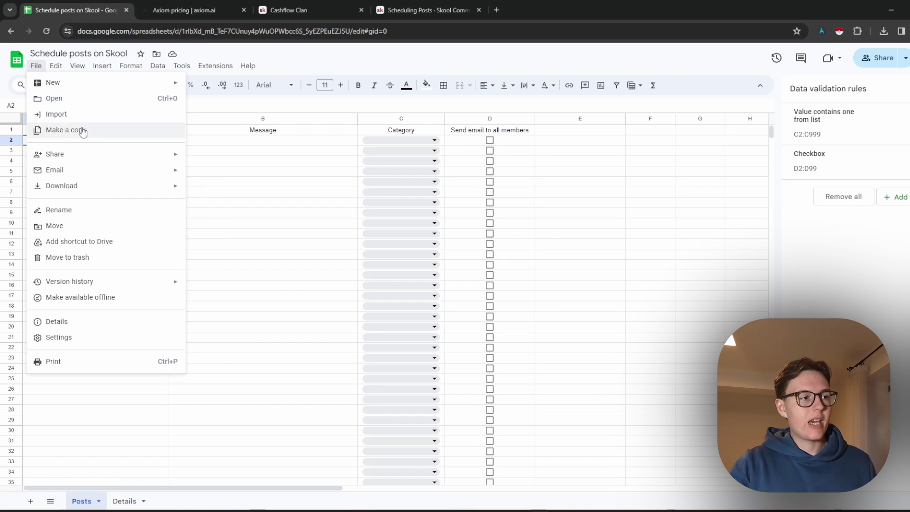
pyautogui.click(208, 163)
pyautogui.click(114, 142)
pyautogui.moveTo(115, 144); pyautogui.dragTo(212, 151)
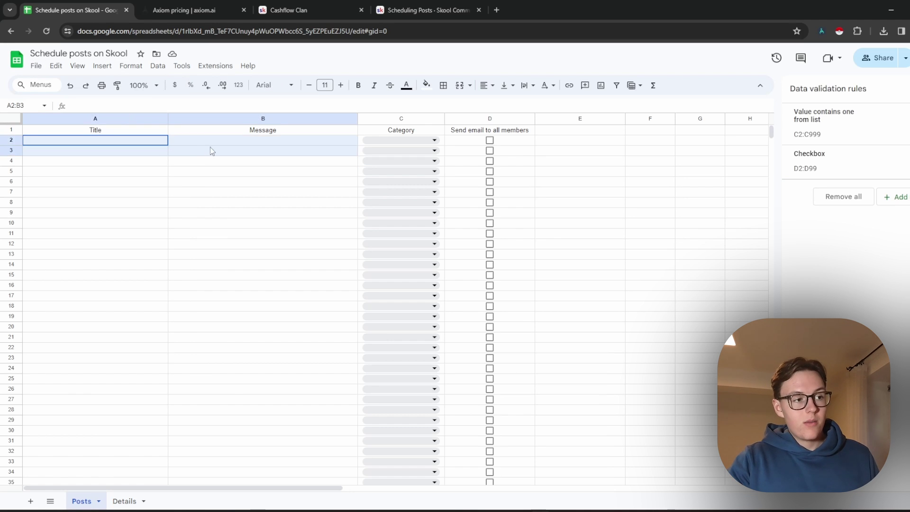
# Step: Check the login details in cells A2:C3 of the Details sheet
pyautogui.click(124, 501)
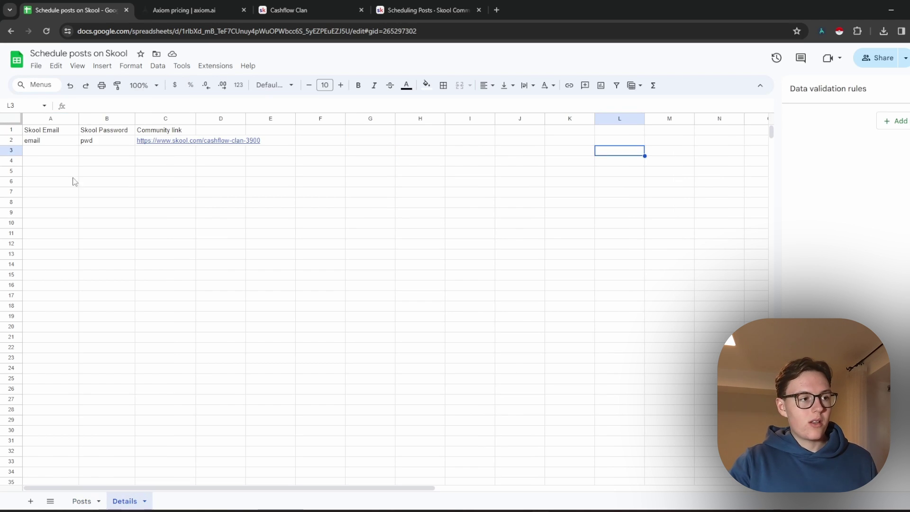
pyautogui.click(72, 143)
pyautogui.moveTo(72, 144); pyautogui.dragTo(190, 153)
# Step: Inspect row 2's Category choices and send-email checkbox on Posts, then return to Axiom's scheduled list
pyautogui.click(82, 501)
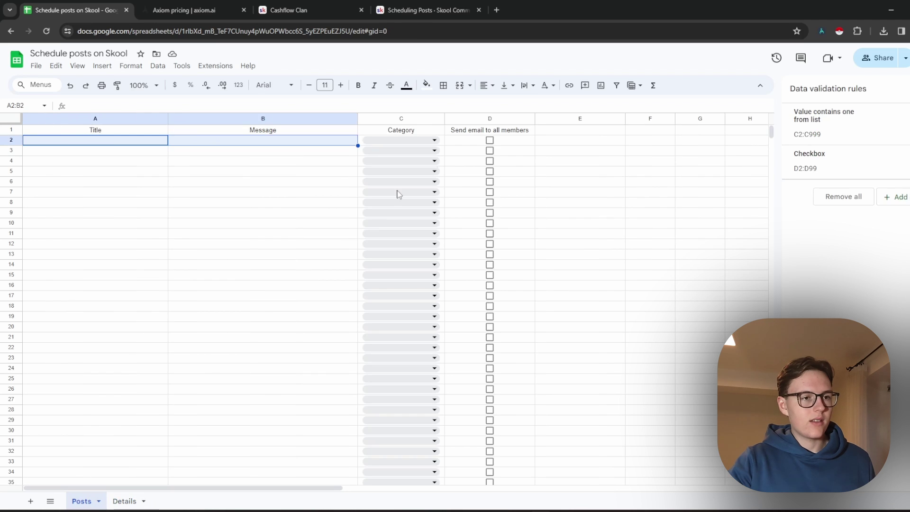
pyautogui.click(410, 142)
pyautogui.click(320, 171)
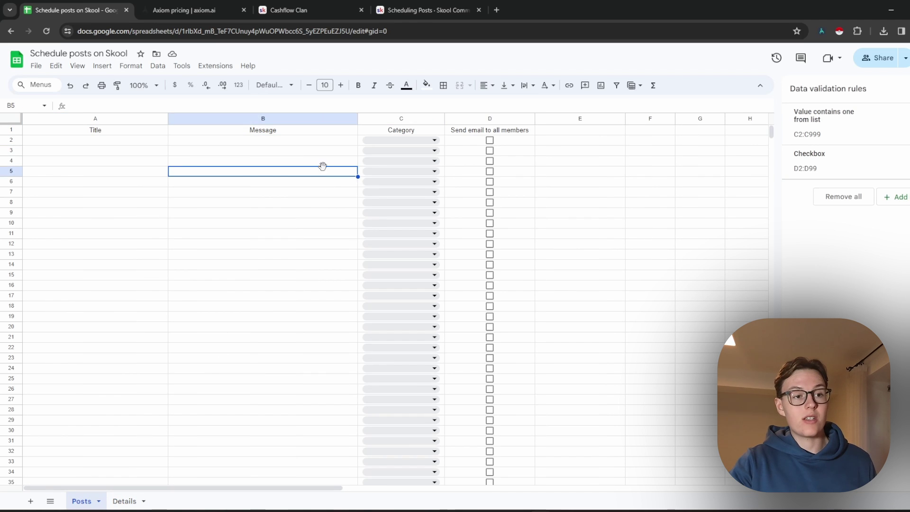
pyautogui.click(497, 142)
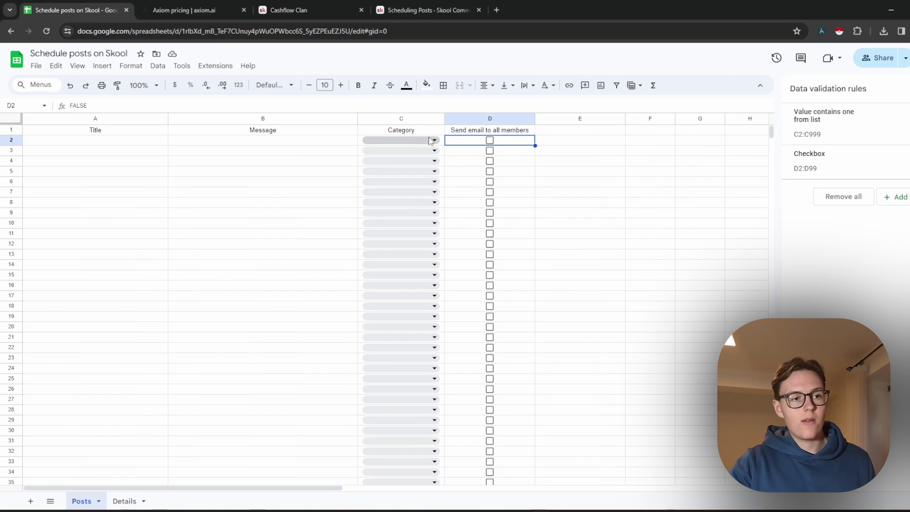
pyautogui.click(199, 10)
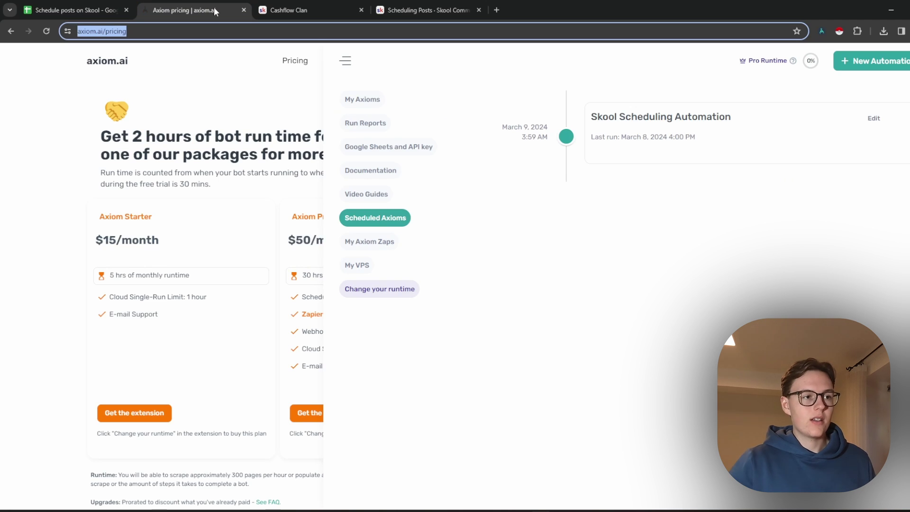